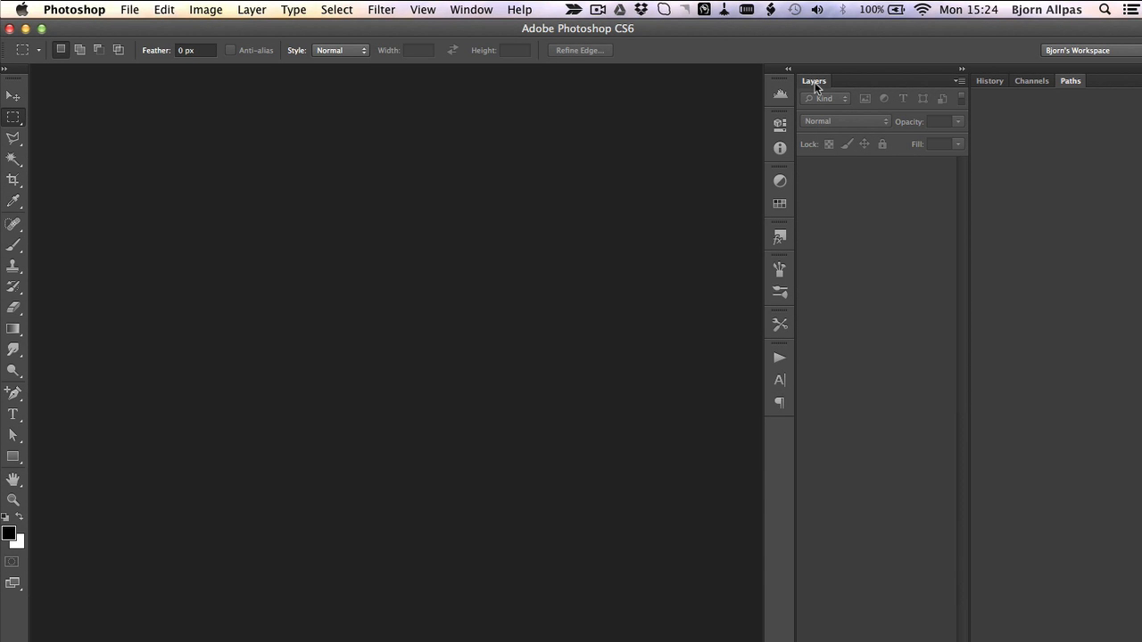
Dock the Layers panel in the same group as History, Channels and Paths, placed first.
{"action": "left_click_drag", "start_coordinate": [814, 85], "coordinate": [985, 86]}
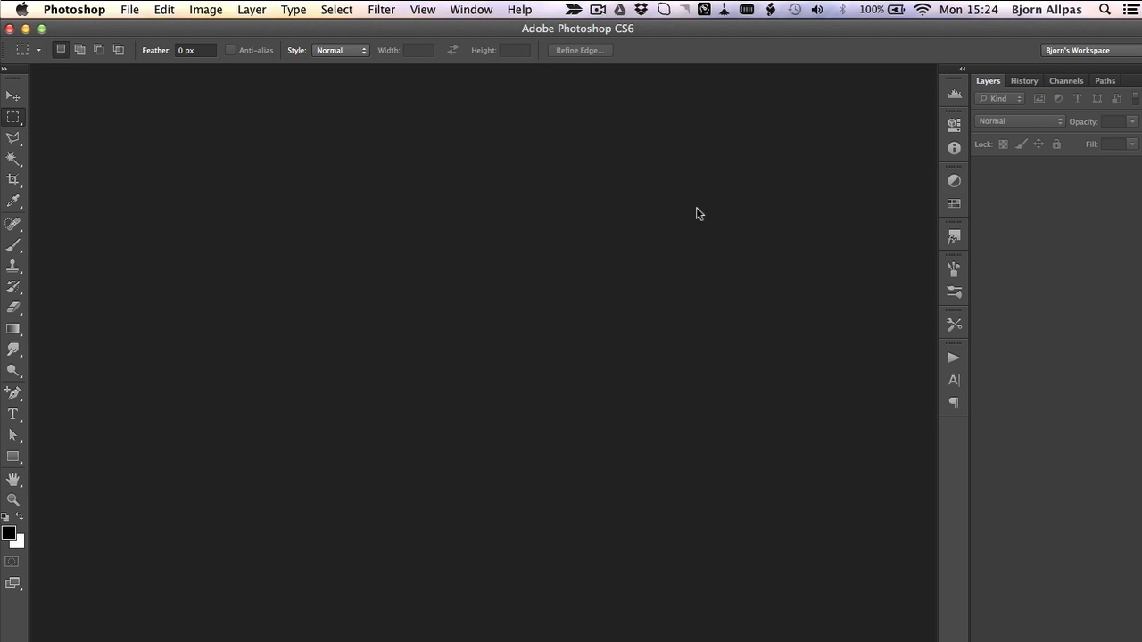
{"action": "left_click", "coordinate": [743, 255]}
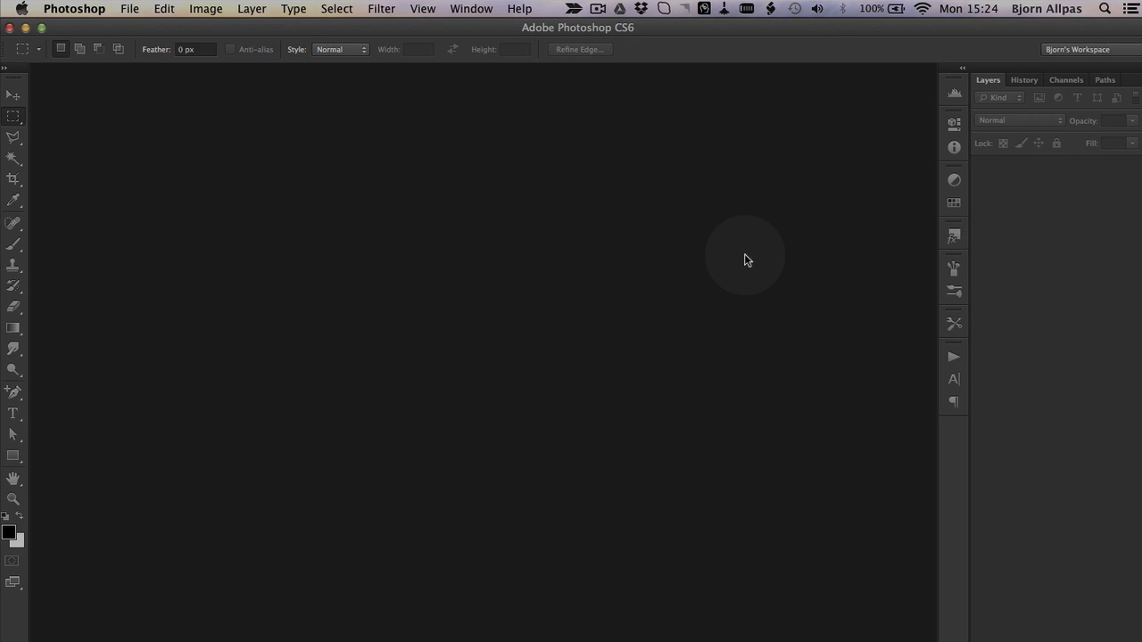
Create a white 2400 × 3000 pixel RGB document at 300 pixels/inch named Layers Playground.
{"action": "left_click", "coordinate": [129, 9]}
{"action": "left_click", "coordinate": [140, 33]}
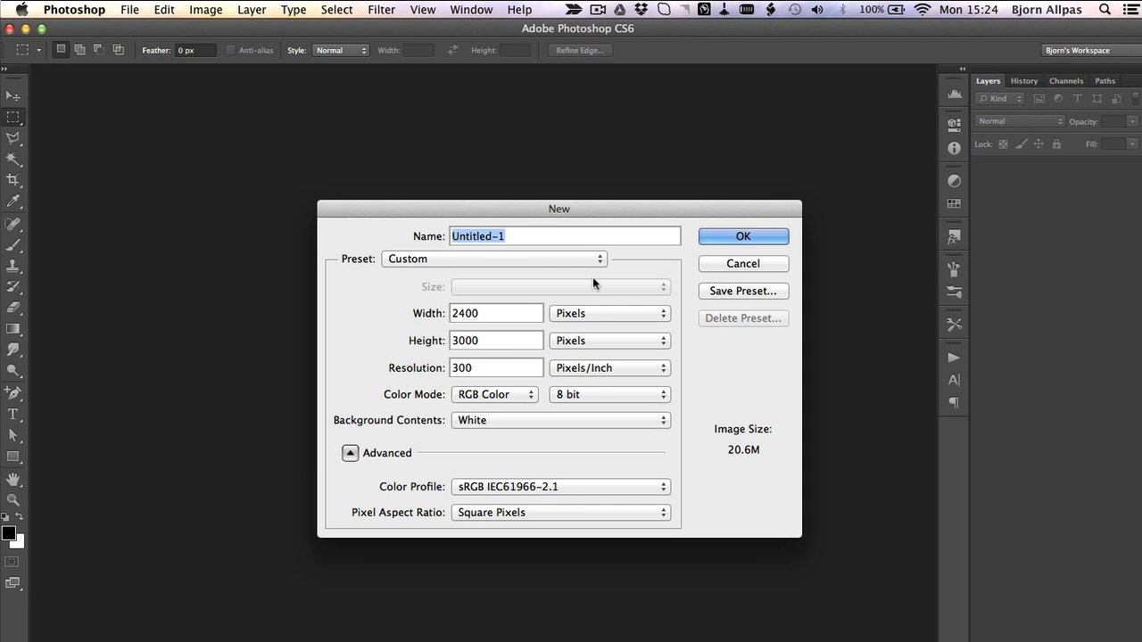
{"action": "type", "text": "te"}
{"action": "key", "text": "BackSpace"}
{"action": "key", "text": "BackSpace"}
{"action": "type", "text": "la"}
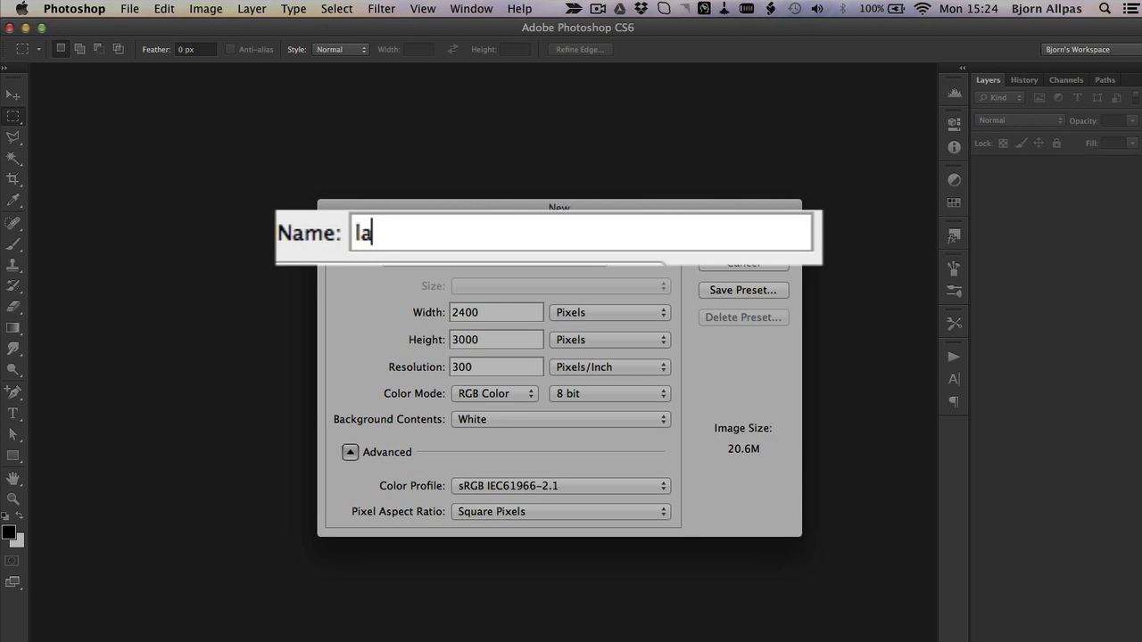
{"action": "key", "text": "BackSpace"}
{"action": "key", "text": "BackSpace"}
{"action": "type", "text": "Layw"}
{"action": "key", "text": "BackSpace"}
{"action": "type", "text": "ers "}
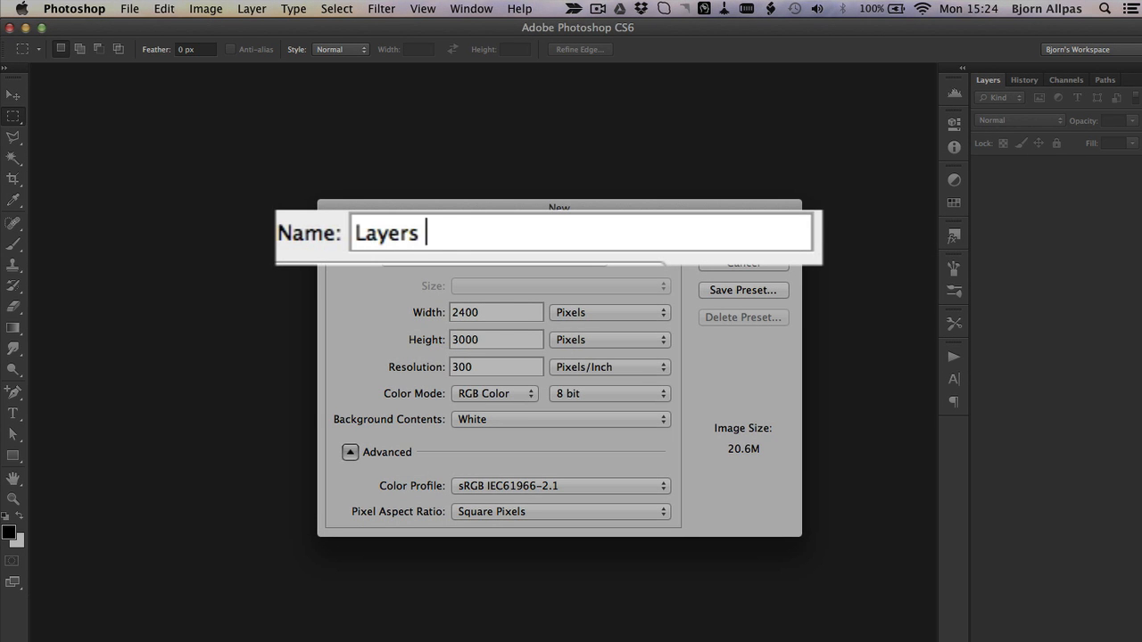
{"action": "type", "text": "Playground"}
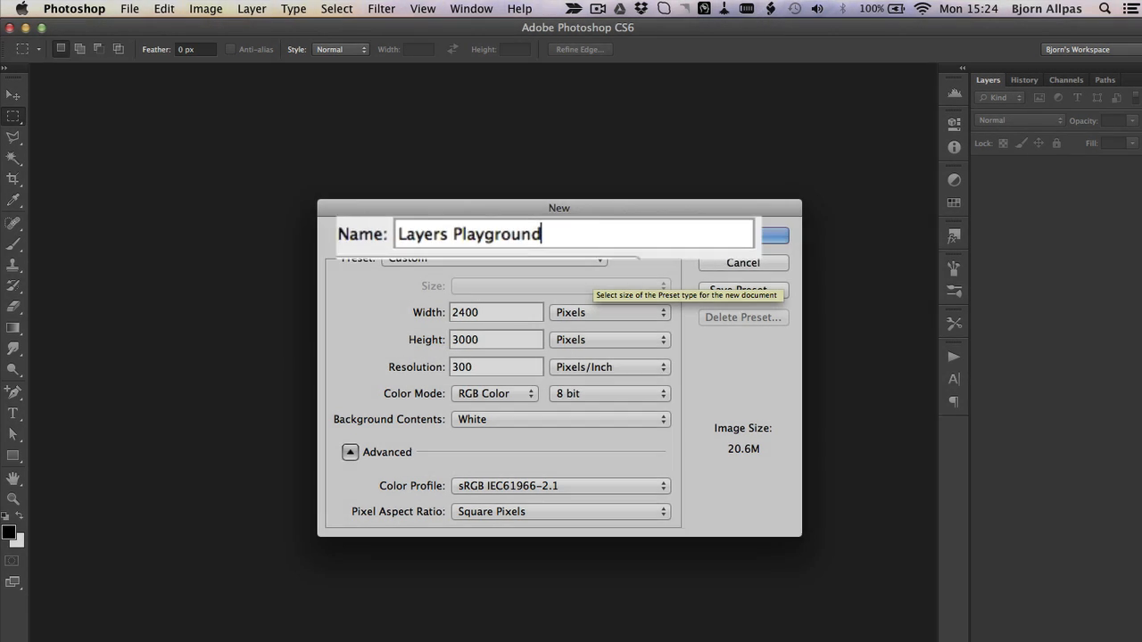
{"action": "left_click", "coordinate": [733, 234]}
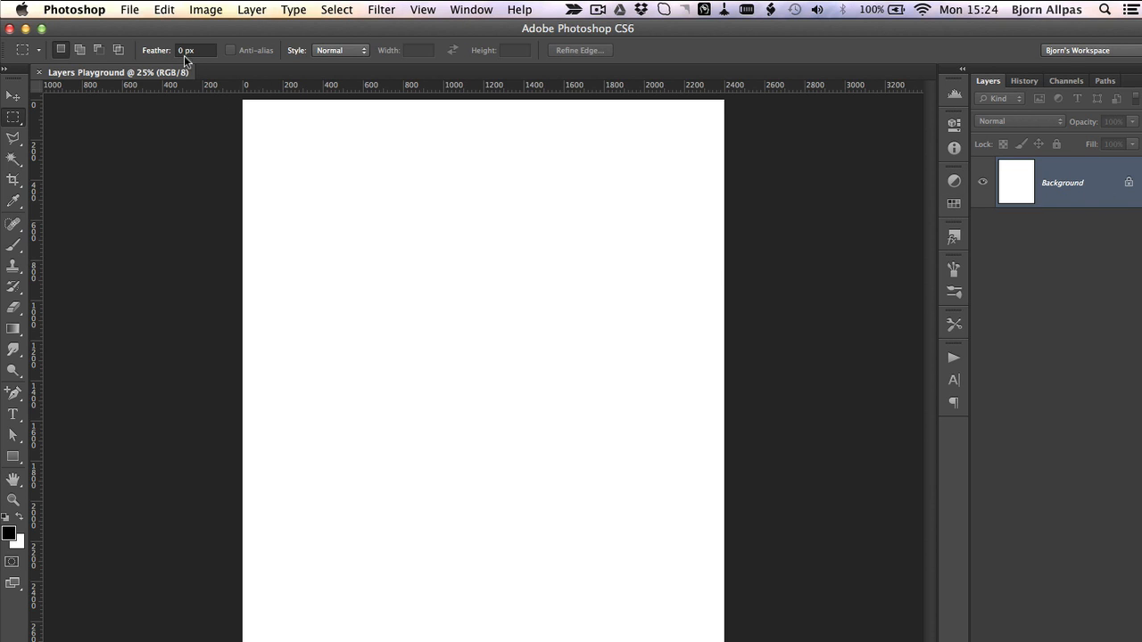
Examine the background contents options offered for another new document, and cancel without creating it.
{"action": "left_click", "coordinate": [130, 8]}
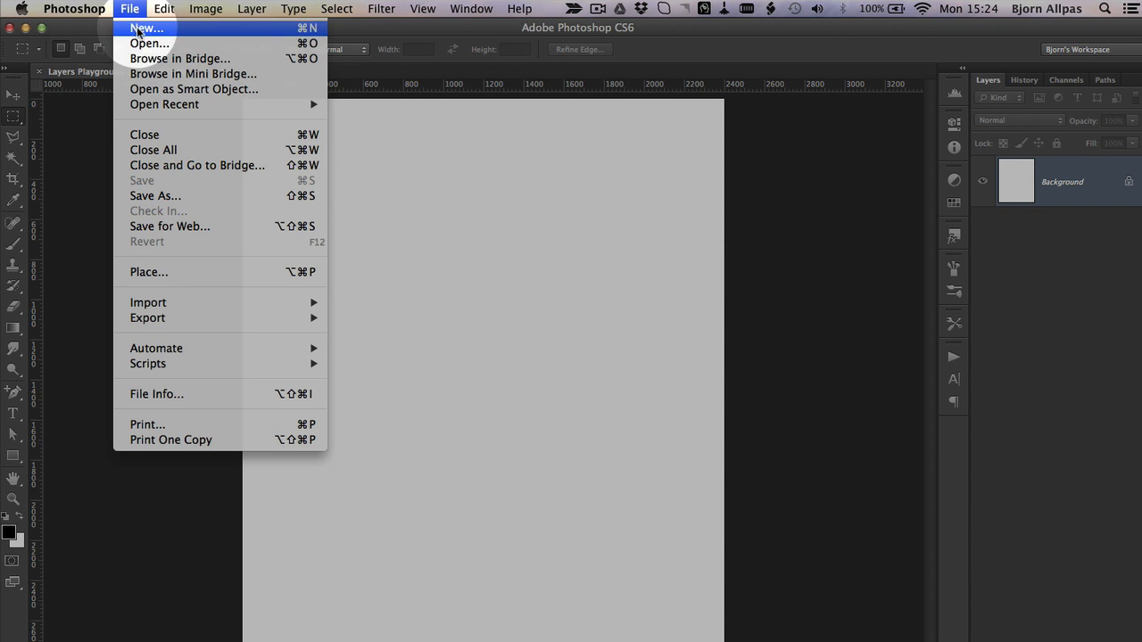
{"action": "left_click", "coordinate": [134, 28]}
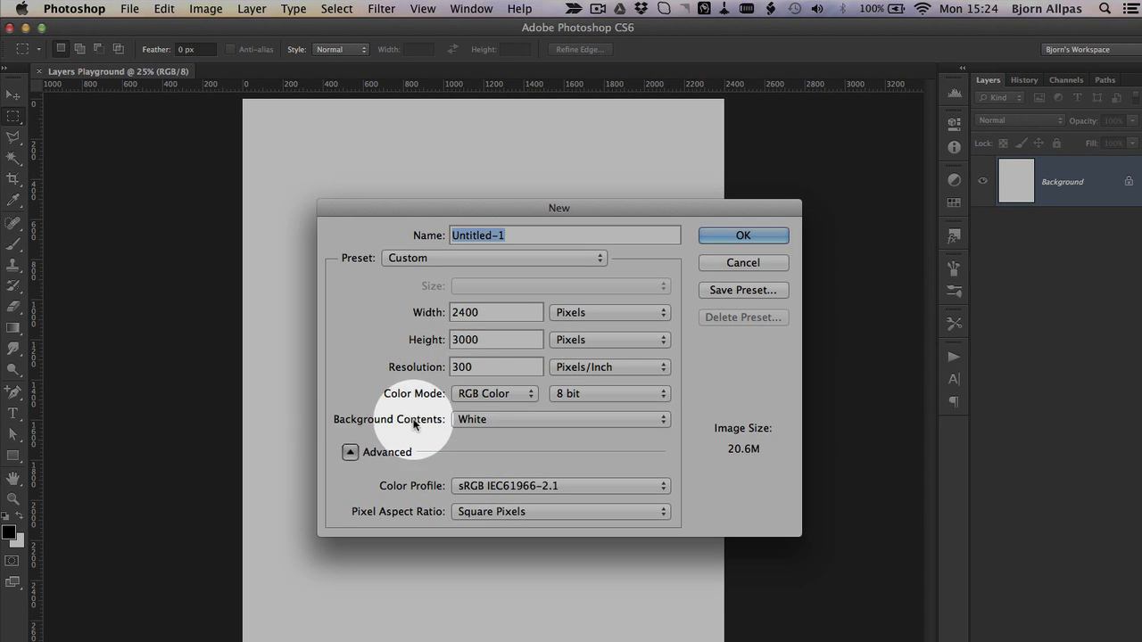
{"action": "left_click", "coordinate": [498, 421]}
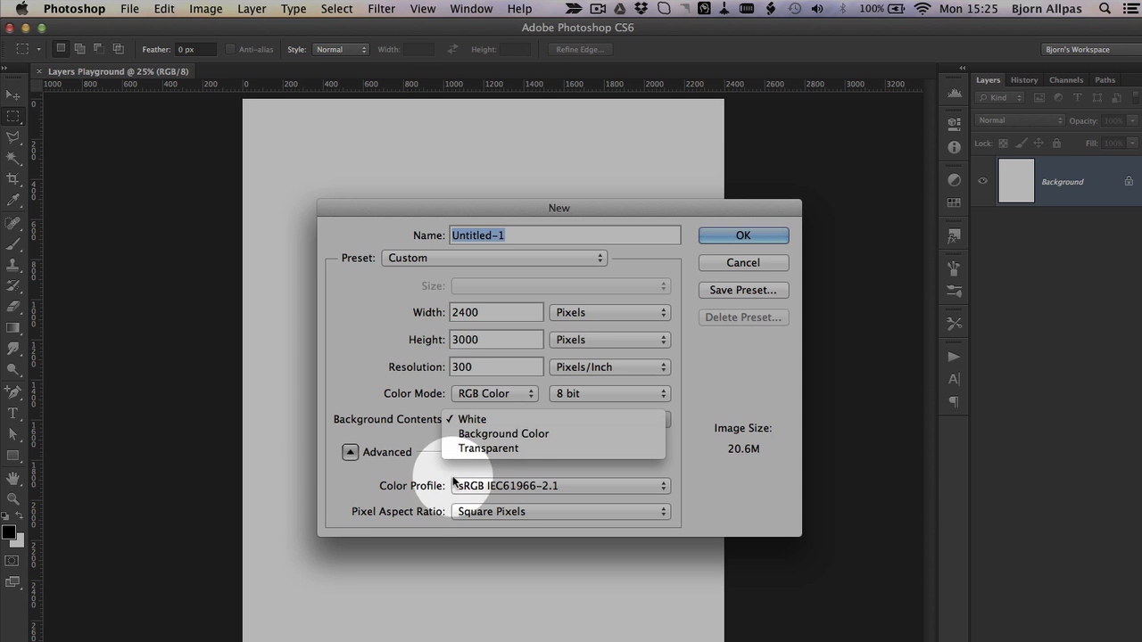
{"action": "left_click", "coordinate": [745, 268]}
{"action": "left_click", "coordinate": [742, 265]}
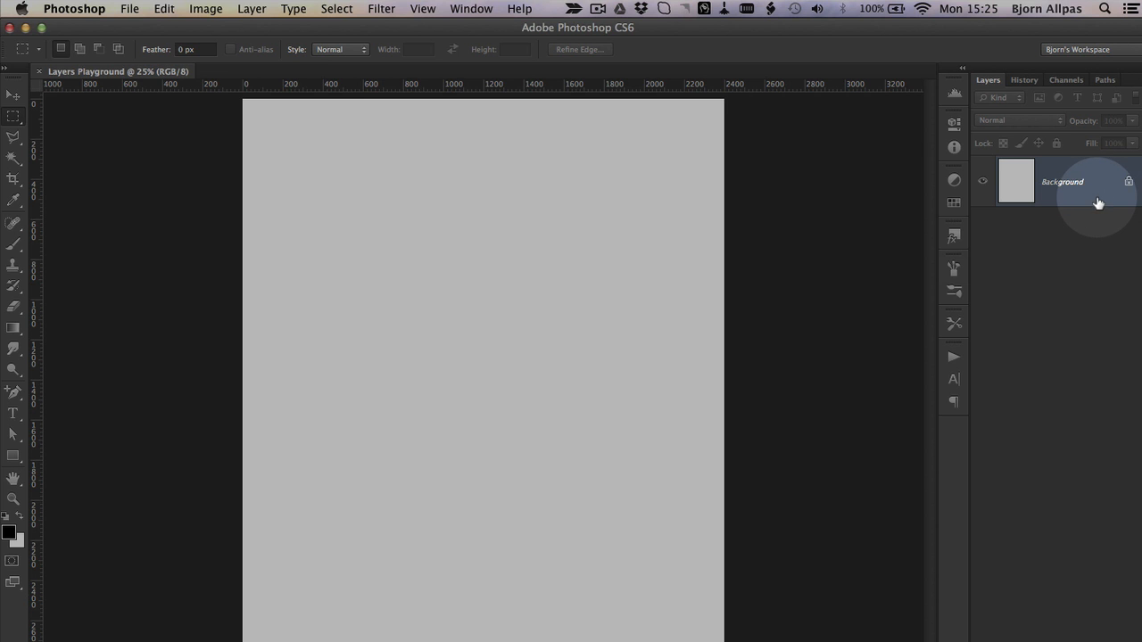
Convert the locked Background into a regular layer named Layer 0.
{"action": "double_click", "coordinate": [1098, 203]}
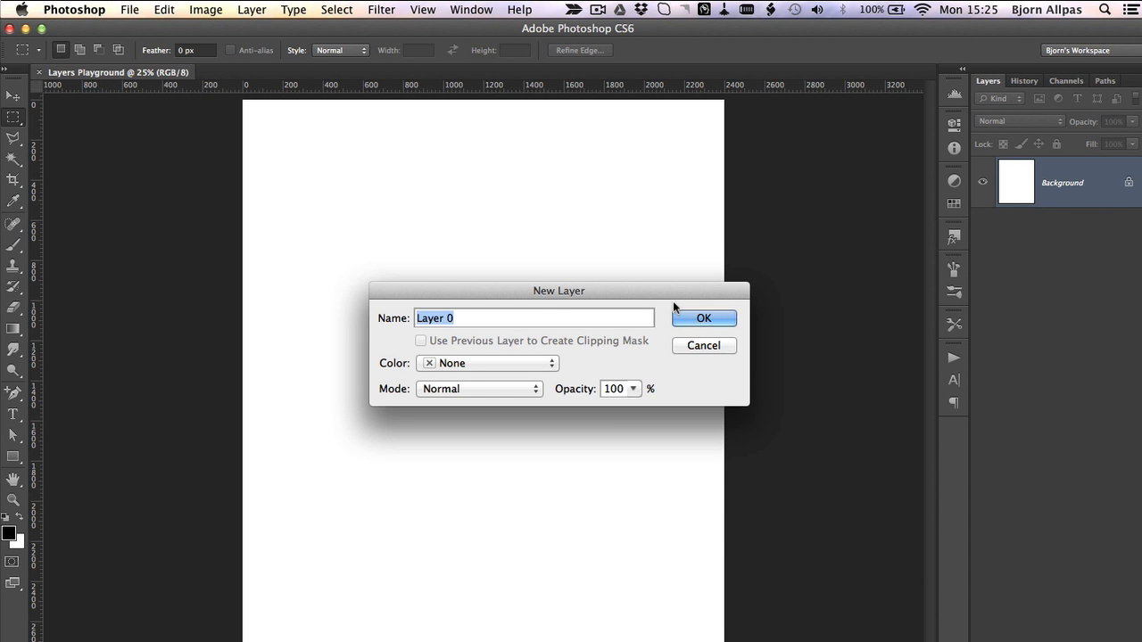
{"action": "left_click", "coordinate": [692, 318]}
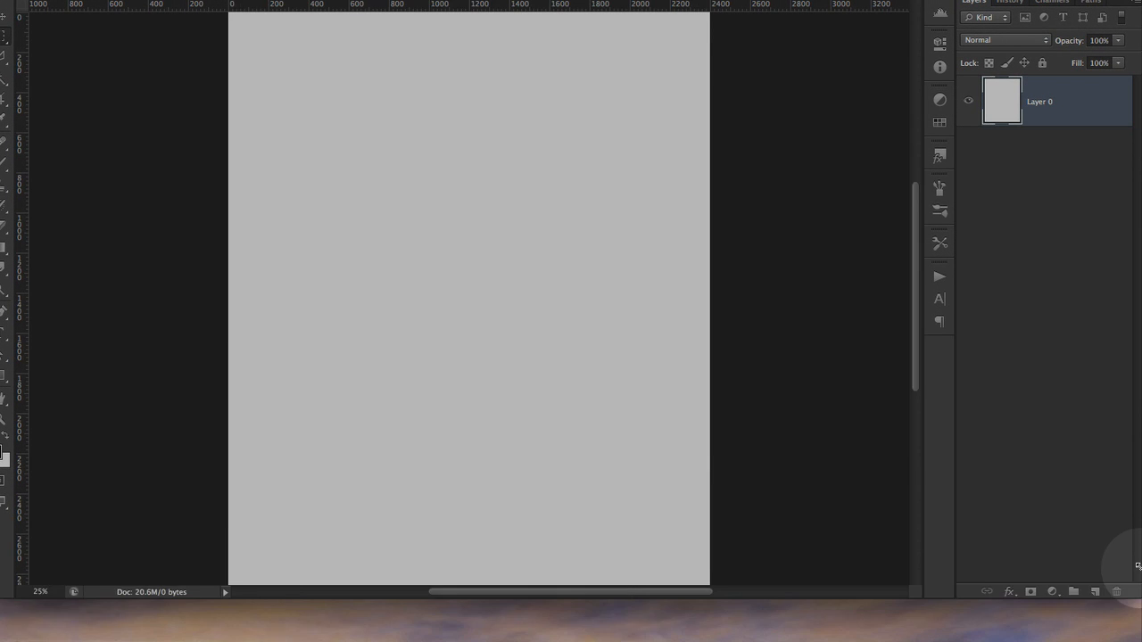
Shorten the application window and add six new empty layers above Layer 0.
{"action": "left_click_drag", "start_coordinate": [1137, 565], "coordinate": [1135, 502]}
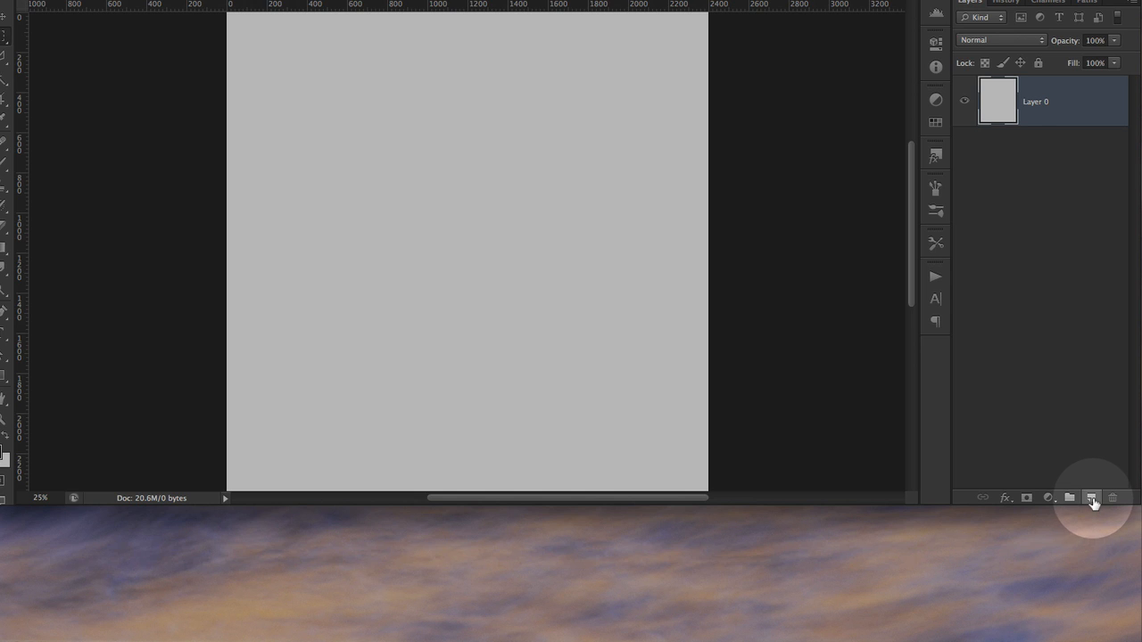
{"action": "left_click", "coordinate": [1092, 501]}
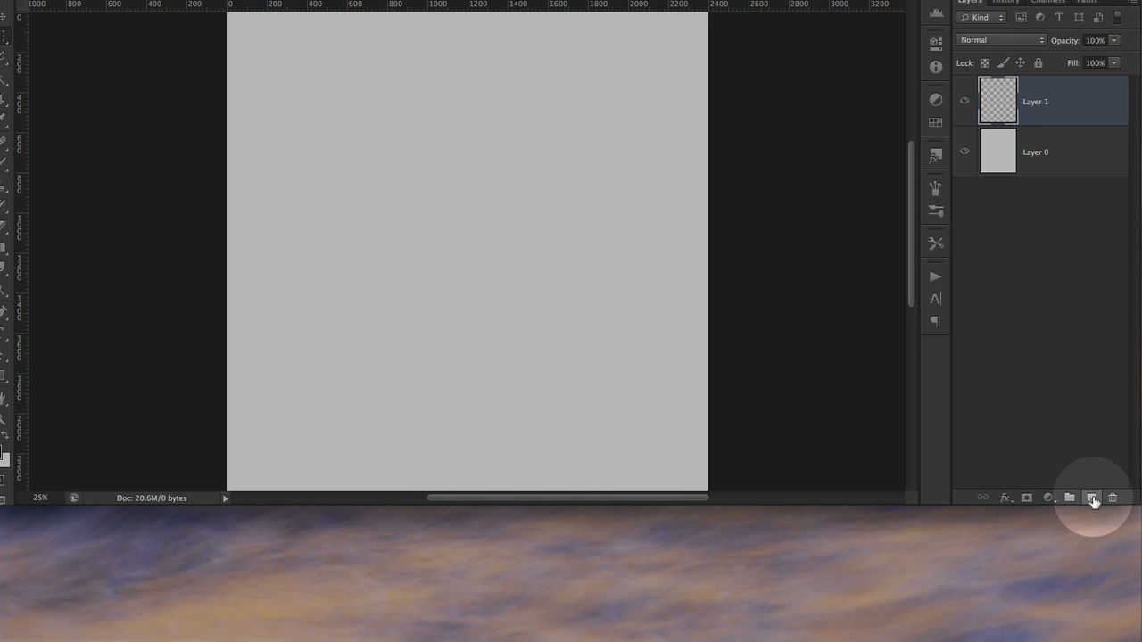
{"action": "left_click", "coordinate": [1093, 501]}
{"action": "left_click", "coordinate": [1092, 502]}
{"action": "left_click", "coordinate": [1093, 502]}
{"action": "left_click", "coordinate": [1092, 501]}
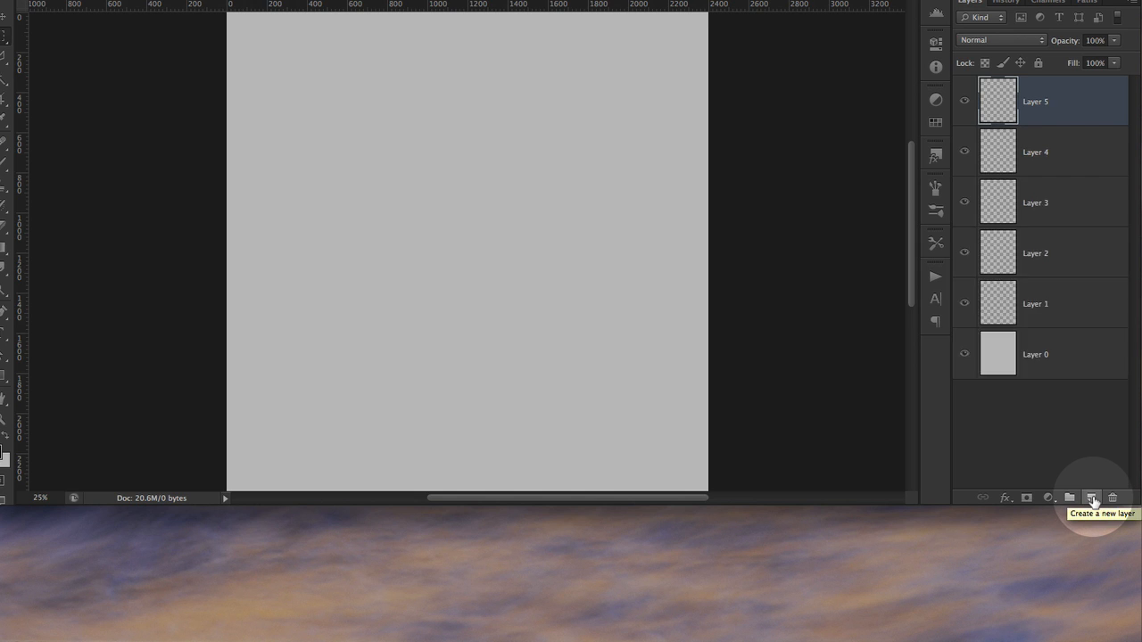
{"action": "left_click", "coordinate": [1093, 501]}
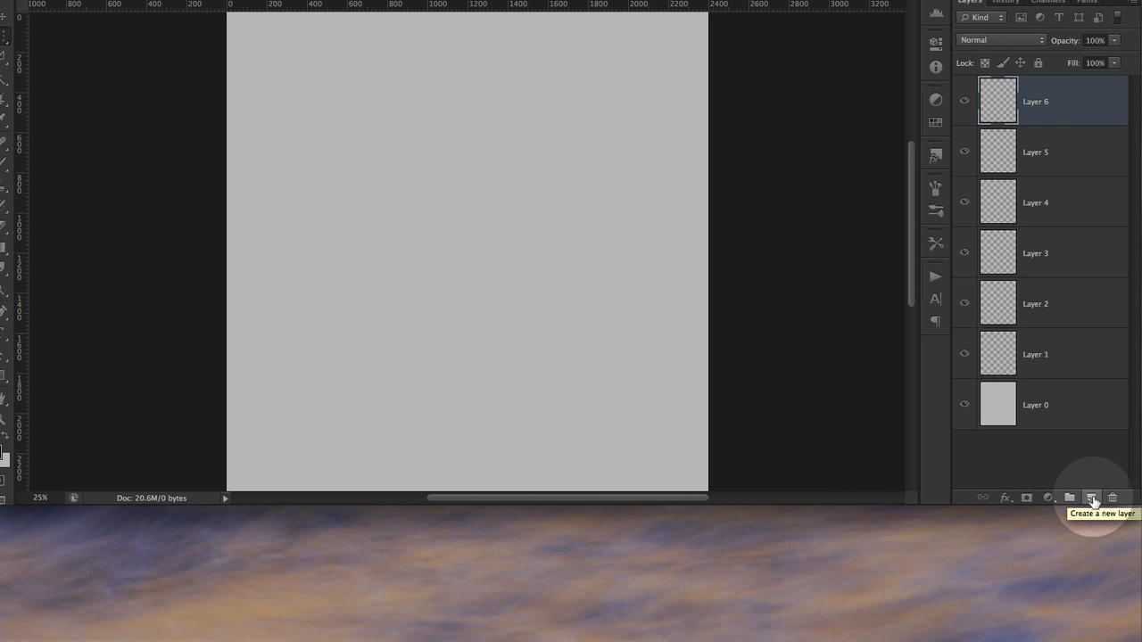
Rename Layer 6 as Top Layer and Layer 1 as Middle Layer.
{"action": "double_click", "coordinate": [1033, 104]}
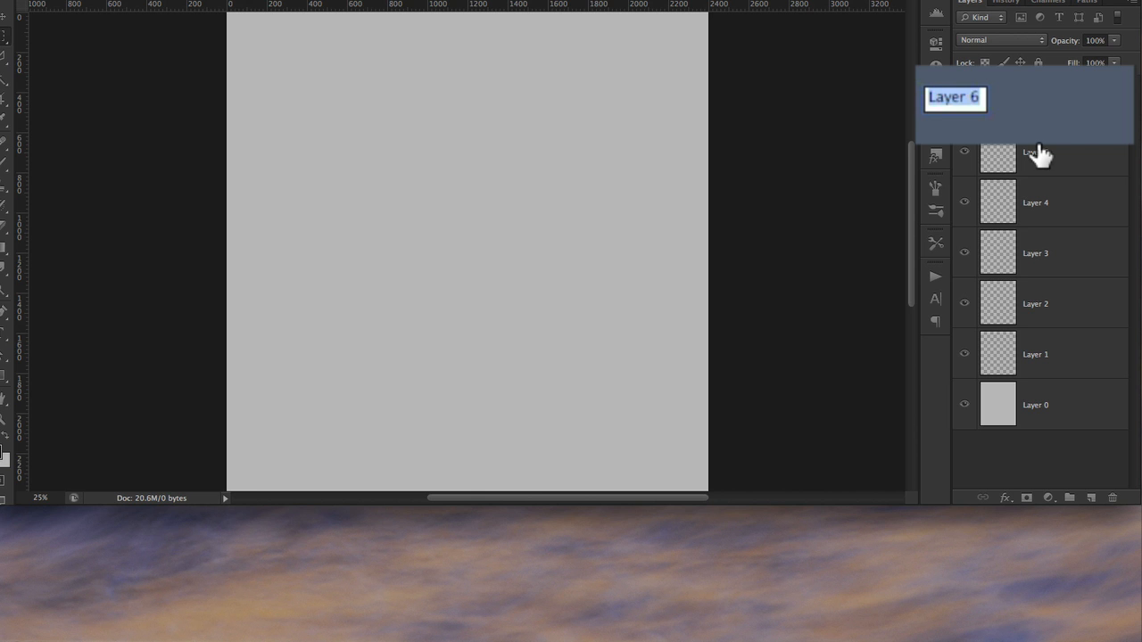
{"action": "type", "text": "Top Layer"}
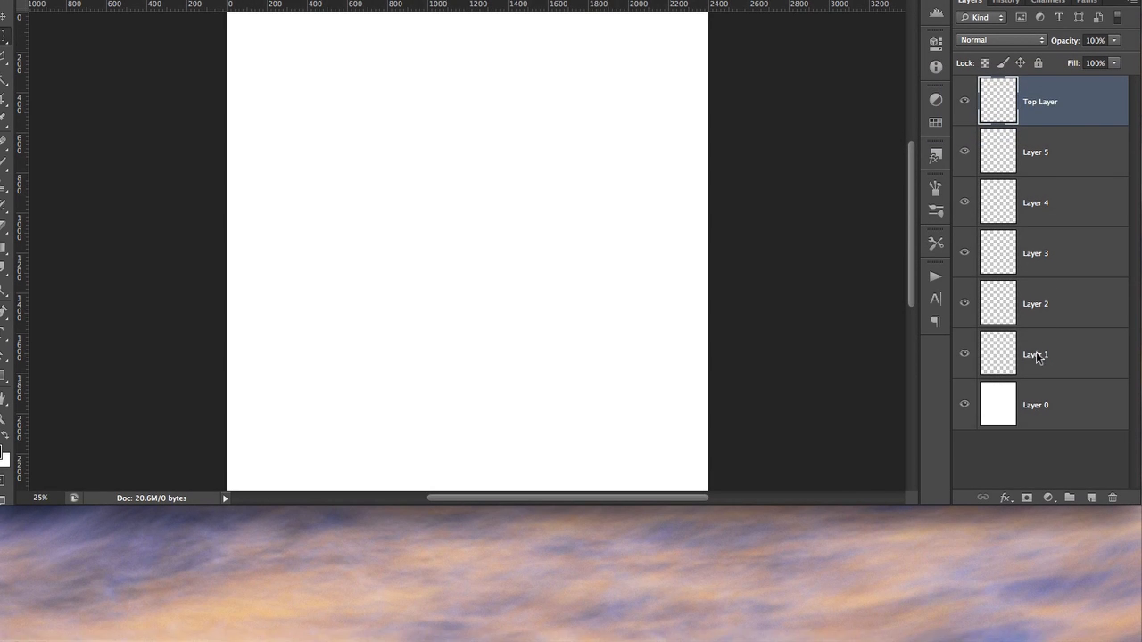
{"action": "double_click", "coordinate": [1036, 353]}
{"action": "type", "text": "Middel"}
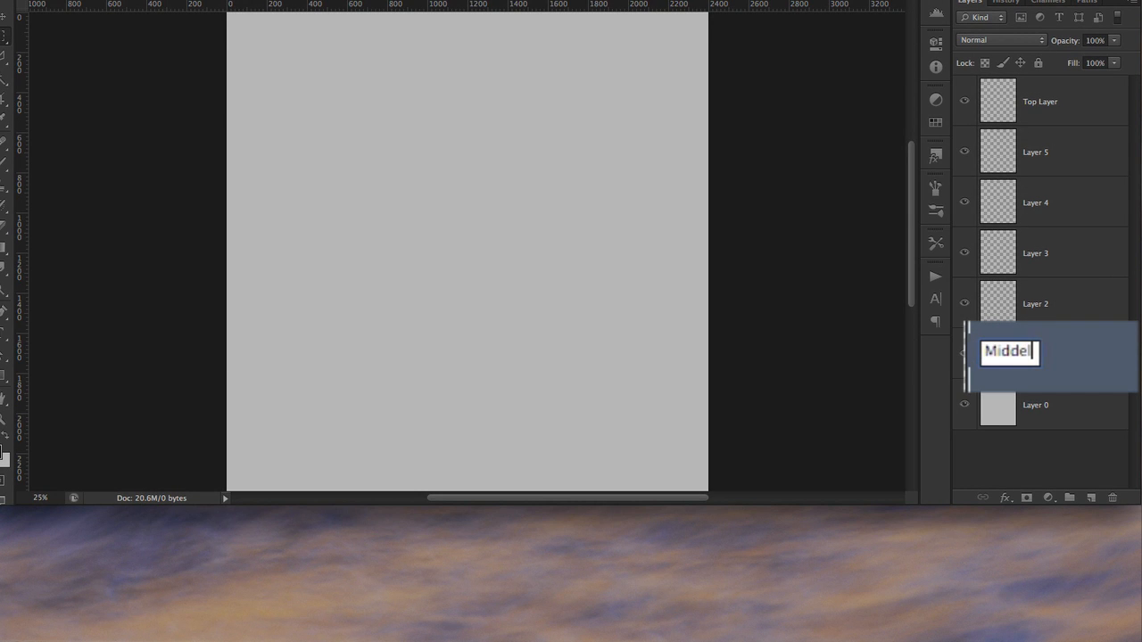
{"action": "key", "text": "BackSpace"}
{"action": "key", "text": "BackSpace"}
{"action": "type", "text": "le Layer"}
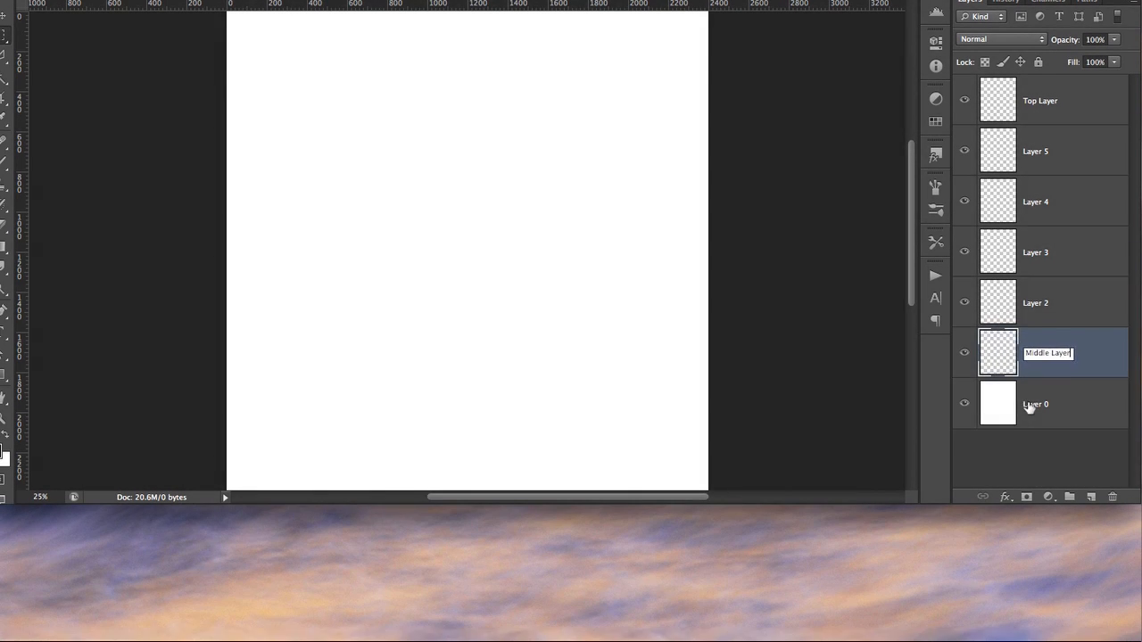
Rename Layer 0 as Bottom Layer.
{"action": "double_click", "coordinate": [1035, 405]}
{"action": "type", "text": "Bot"}
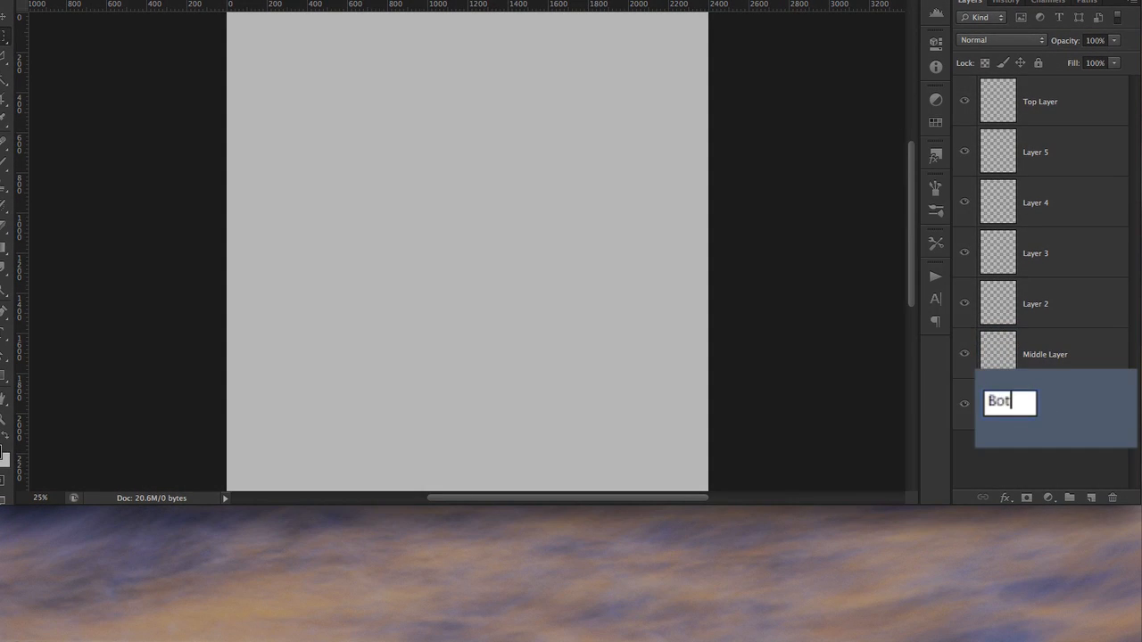
{"action": "type", "text": "tom Layer"}
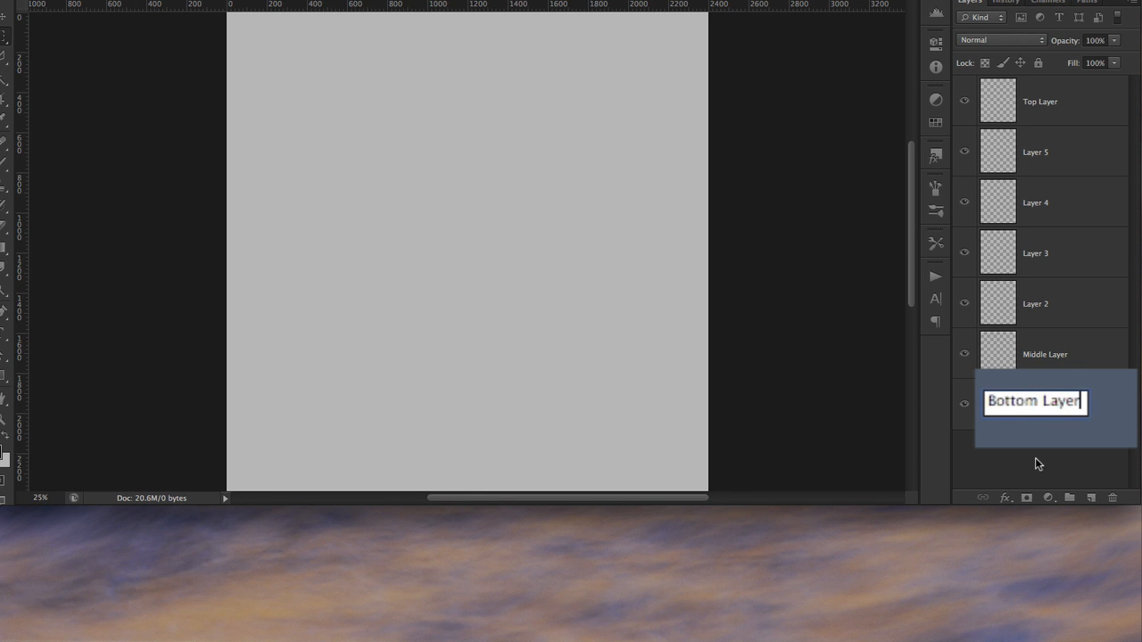
{"action": "key", "text": "Return"}
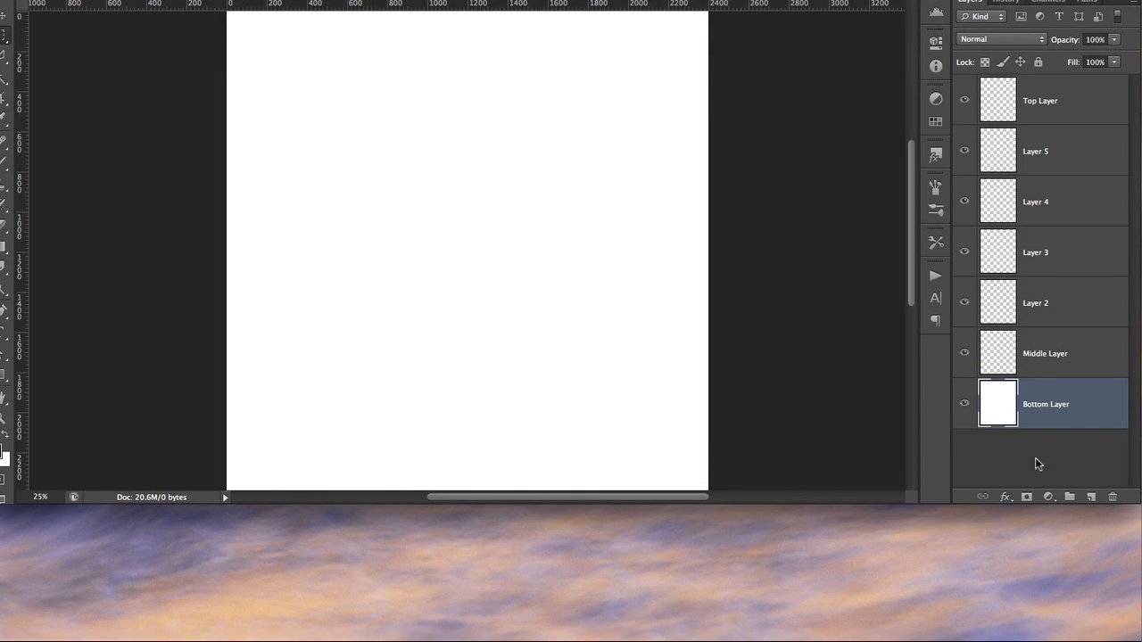
Select Layer 2 through Layer 5 as one continuous range.
{"action": "left_click", "coordinate": [1065, 304]}
{"action": "left_click", "coordinate": [1058, 170], "text": "shift"}
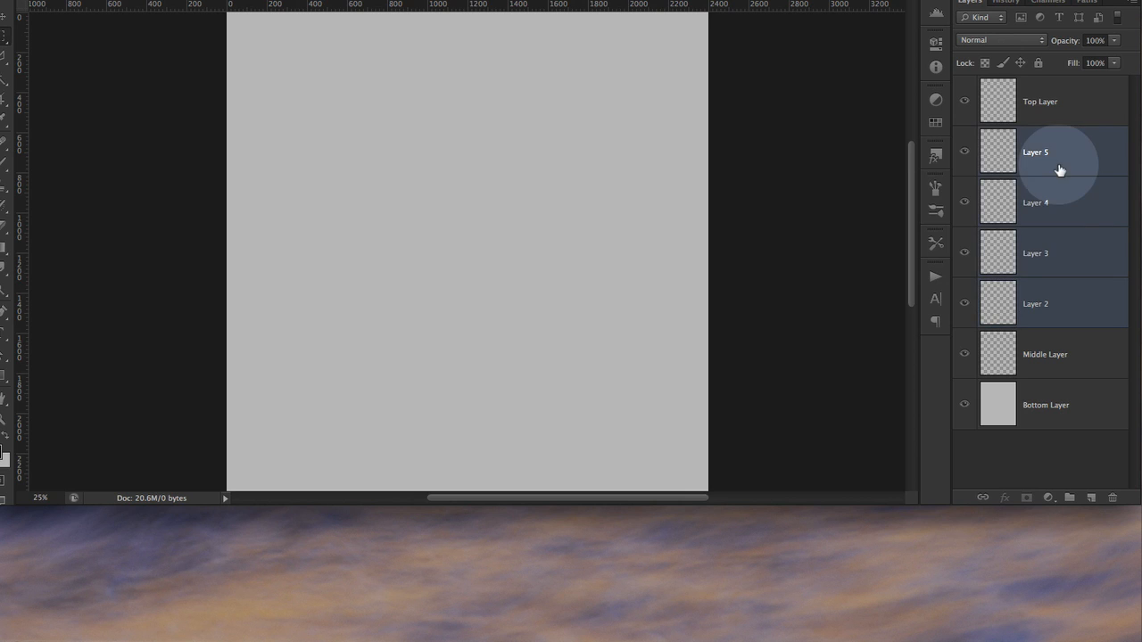
{"action": "left_click", "coordinate": [1080, 310]}
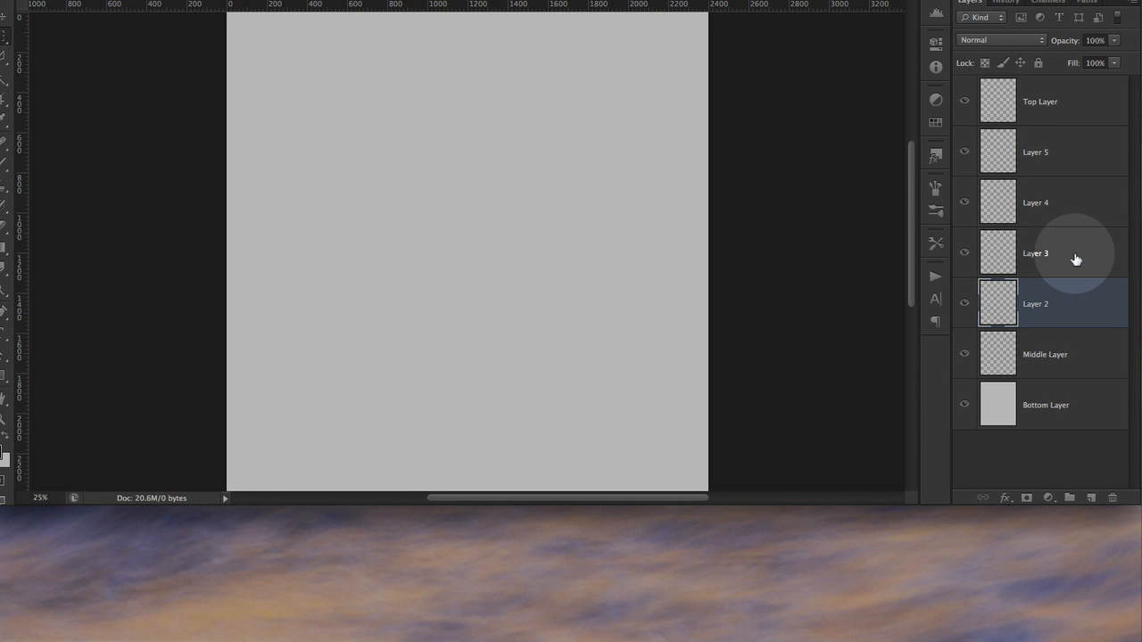
{"action": "left_click", "coordinate": [1075, 263]}
{"action": "left_click", "coordinate": [1075, 312]}
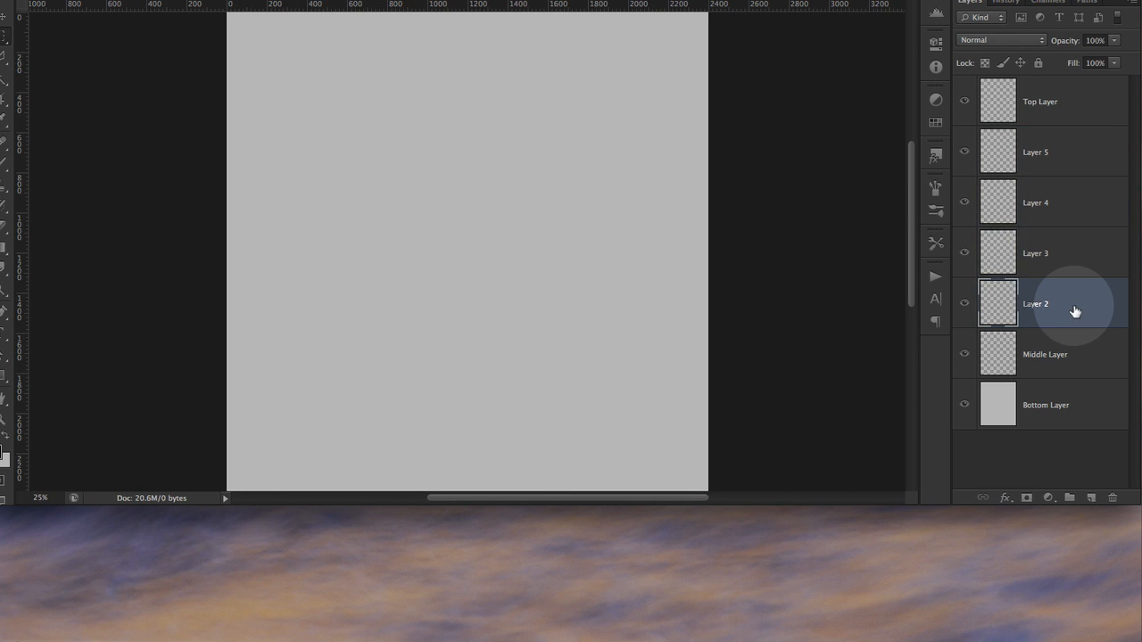
{"action": "left_click", "coordinate": [1076, 169], "text": "shift"}
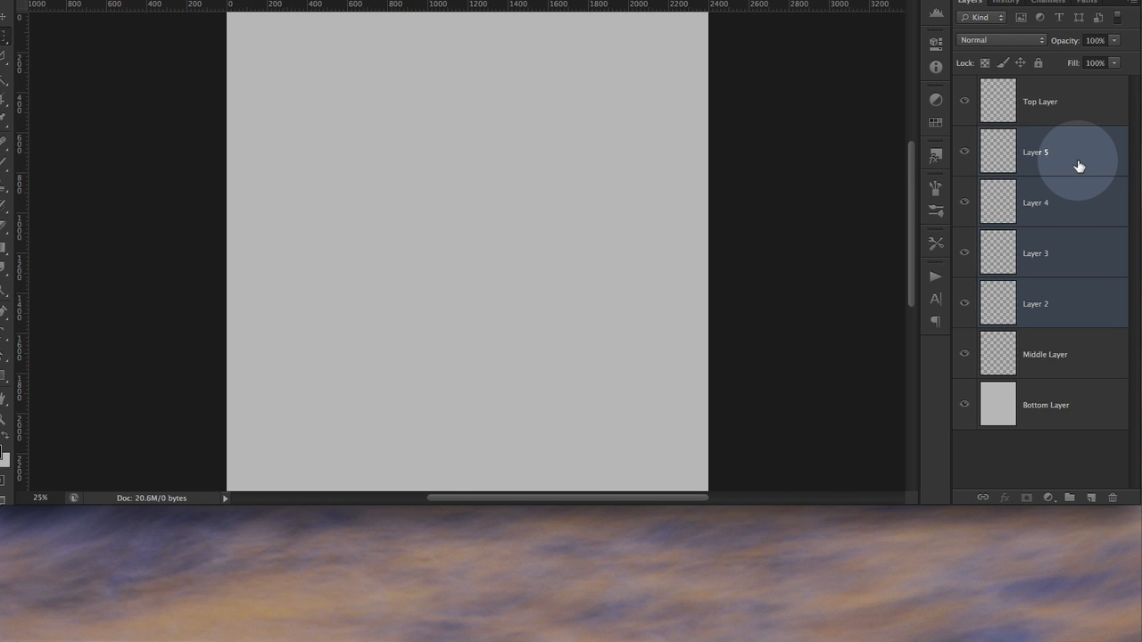
Add Layers 5, 3, 2 and 4 to the selection one by one and delete them all.
{"action": "left_click", "coordinate": [1073, 154]}
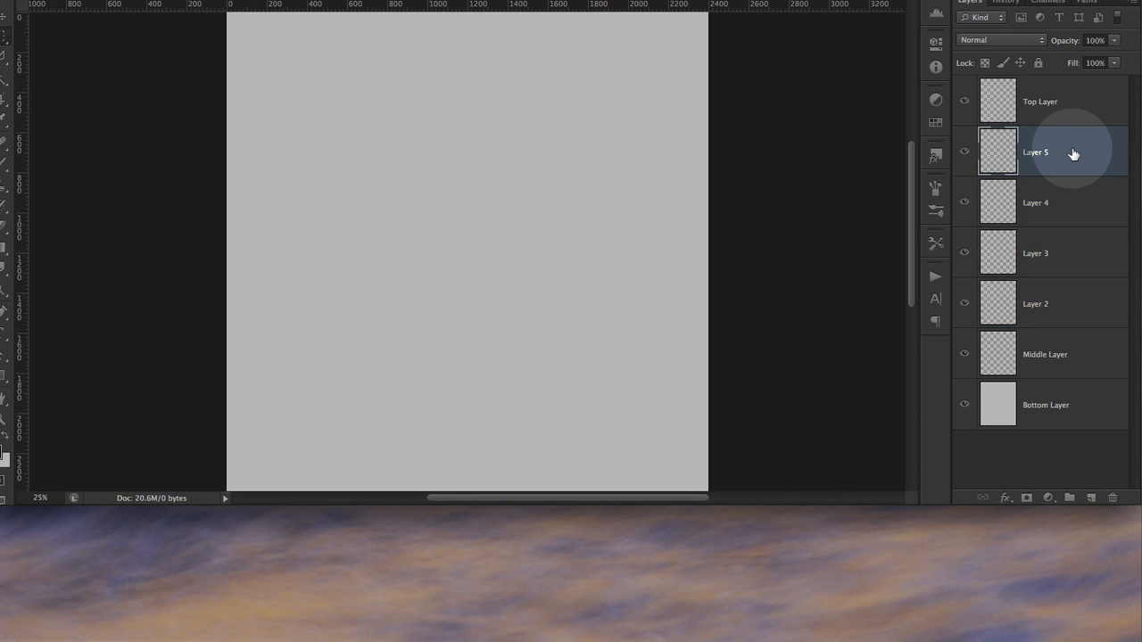
{"action": "left_click", "coordinate": [1066, 254], "text": "ctrl"}
{"action": "left_click", "coordinate": [1069, 306], "text": "ctrl"}
{"action": "left_click", "coordinate": [1063, 206], "text": "ctrl"}
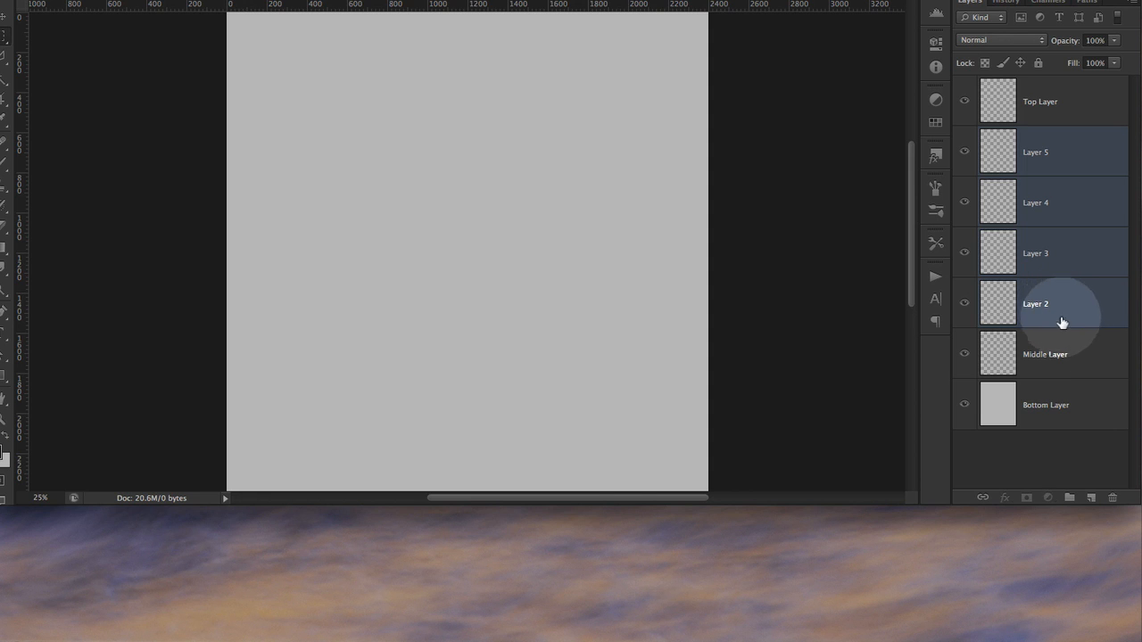
{"action": "left_click_drag", "start_coordinate": [1061, 321], "coordinate": [1116, 500]}
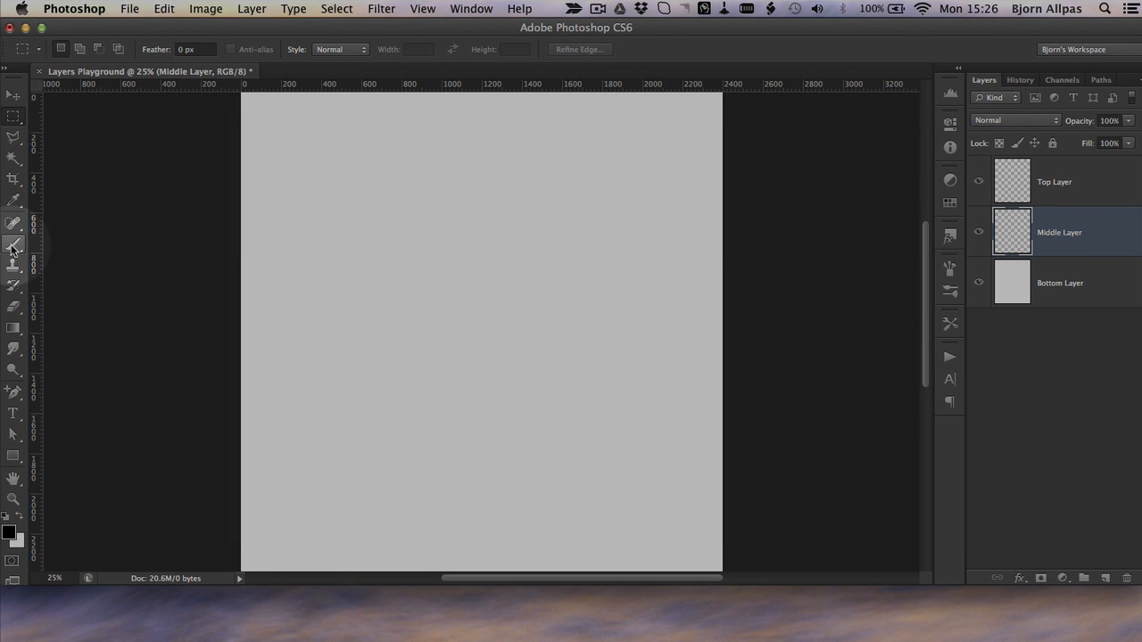
Paint freehand overlapping black loops on Middle Layer with the Brush tool at size 30.
{"action": "left_click", "coordinate": [13, 245]}
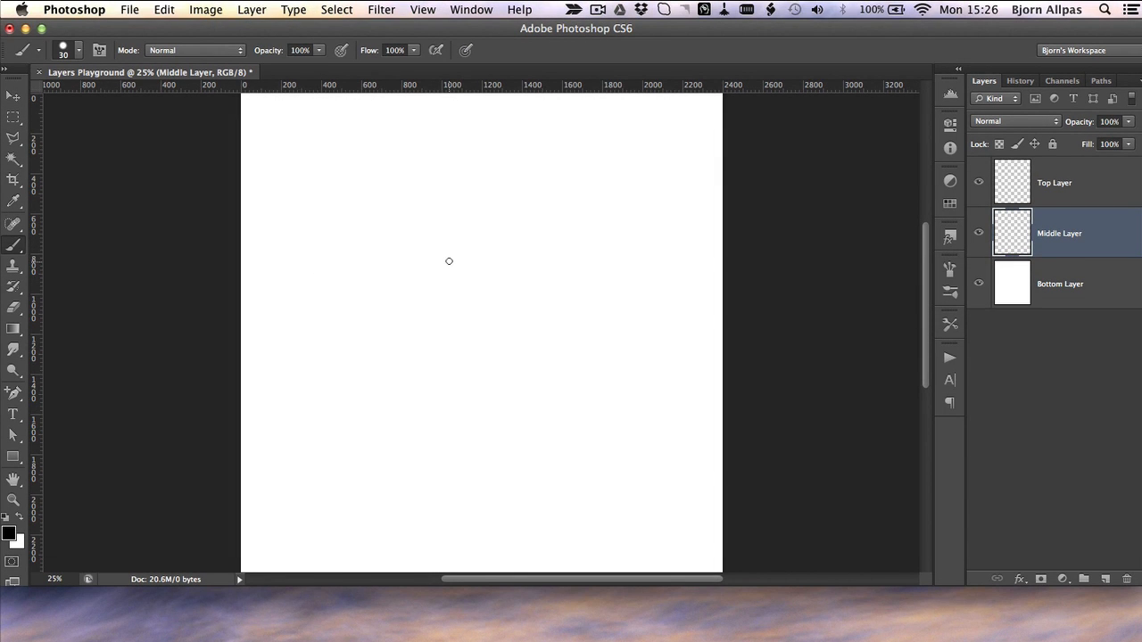
{"action": "mouse_move", "coordinate": [449, 260]}
{"action": "left_mouse_down"}
{"action": "mouse_move", "coordinate": [392, 321]}
{"action": "mouse_move", "coordinate": [550, 235]}
{"action": "mouse_move", "coordinate": [335, 328]}
{"action": "left_mouse_up"}
{"action": "mouse_move", "coordinate": [398, 246]}
{"action": "left_mouse_down"}
{"action": "mouse_move", "coordinate": [487, 375]}
{"action": "mouse_move", "coordinate": [467, 475]}
{"action": "mouse_move", "coordinate": [582, 368]}
{"action": "mouse_move", "coordinate": [539, 342]}
{"action": "mouse_move", "coordinate": [489, 266]}
{"action": "mouse_move", "coordinate": [488, 350]}
{"action": "left_mouse_up"}
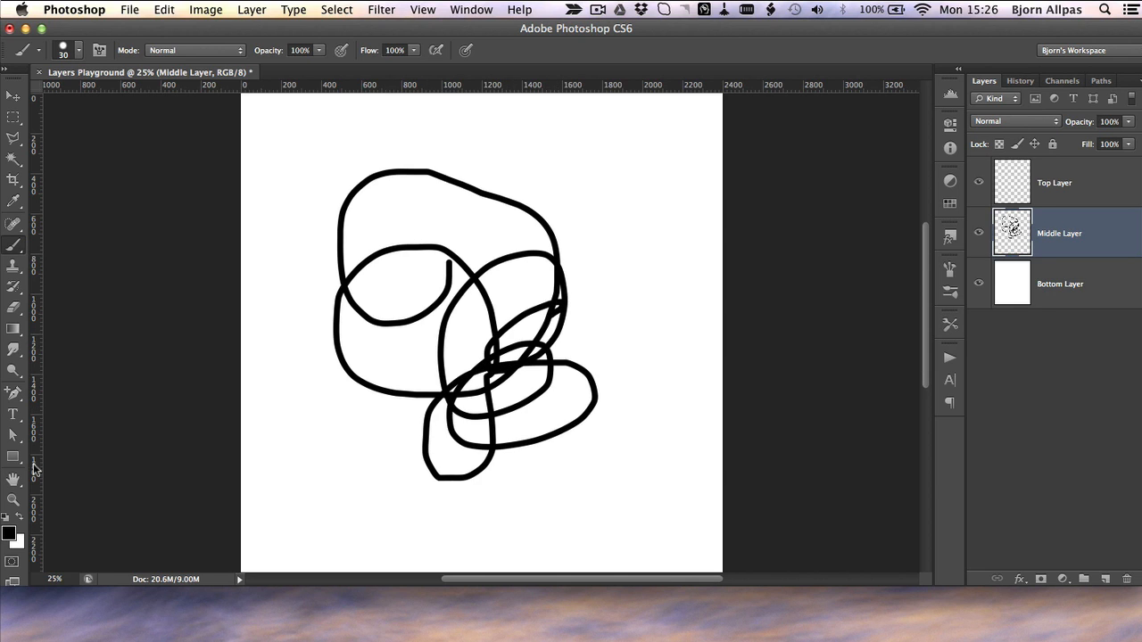
Set the foreground color to pure red, ff0000.
{"action": "left_click", "coordinate": [10, 533]}
{"action": "left_click", "coordinate": [833, 300]}
{"action": "left_click_drag", "start_coordinate": [833, 301], "coordinate": [926, 198]}
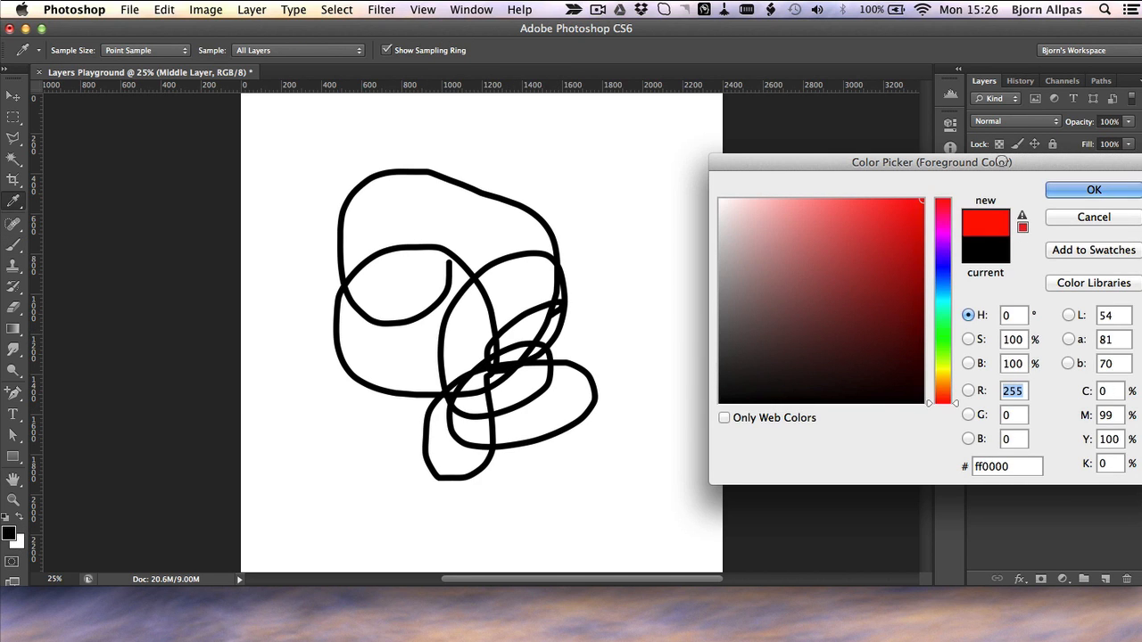
{"action": "left_click", "coordinate": [1093, 190]}
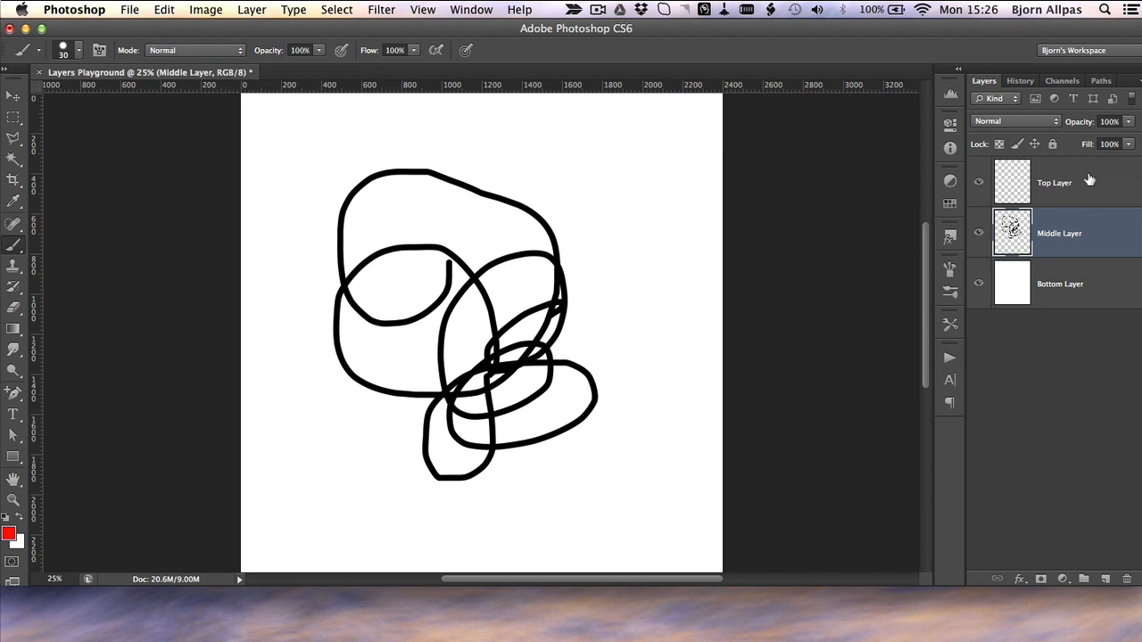
Paint freehand overlapping red loops on Top Layer with the Brush at size 30.
{"action": "left_click", "coordinate": [1088, 180]}
{"action": "mouse_move", "coordinate": [630, 209]}
{"action": "left_mouse_down"}
{"action": "mouse_move", "coordinate": [513, 359]}
{"action": "mouse_move", "coordinate": [473, 347]}
{"action": "mouse_move", "coordinate": [464, 424]}
{"action": "mouse_move", "coordinate": [434, 285]}
{"action": "left_mouse_up"}
{"action": "mouse_move", "coordinate": [655, 290]}
{"action": "left_mouse_down"}
{"action": "mouse_move", "coordinate": [552, 416]}
{"action": "mouse_move", "coordinate": [502, 409]}
{"action": "mouse_move", "coordinate": [424, 303]}
{"action": "mouse_move", "coordinate": [407, 335]}
{"action": "left_mouse_up"}
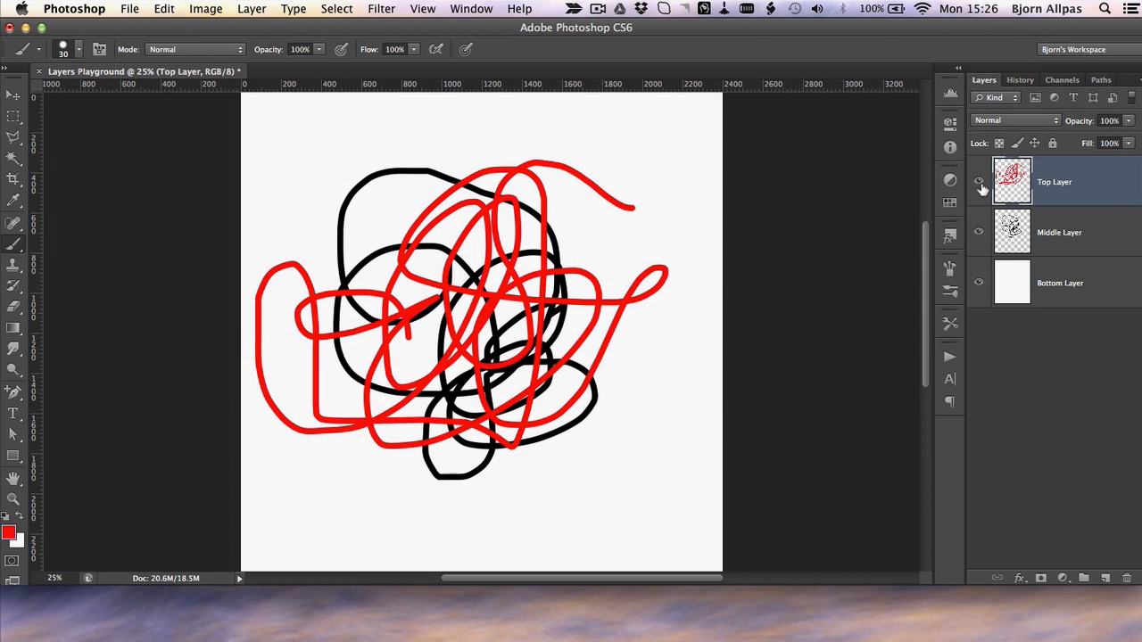
Toggle the visibility of Top Layer and Middle Layer off and on, leaving both layers shown.
{"action": "left_click", "coordinate": [978, 182]}
{"action": "left_click", "coordinate": [979, 232]}
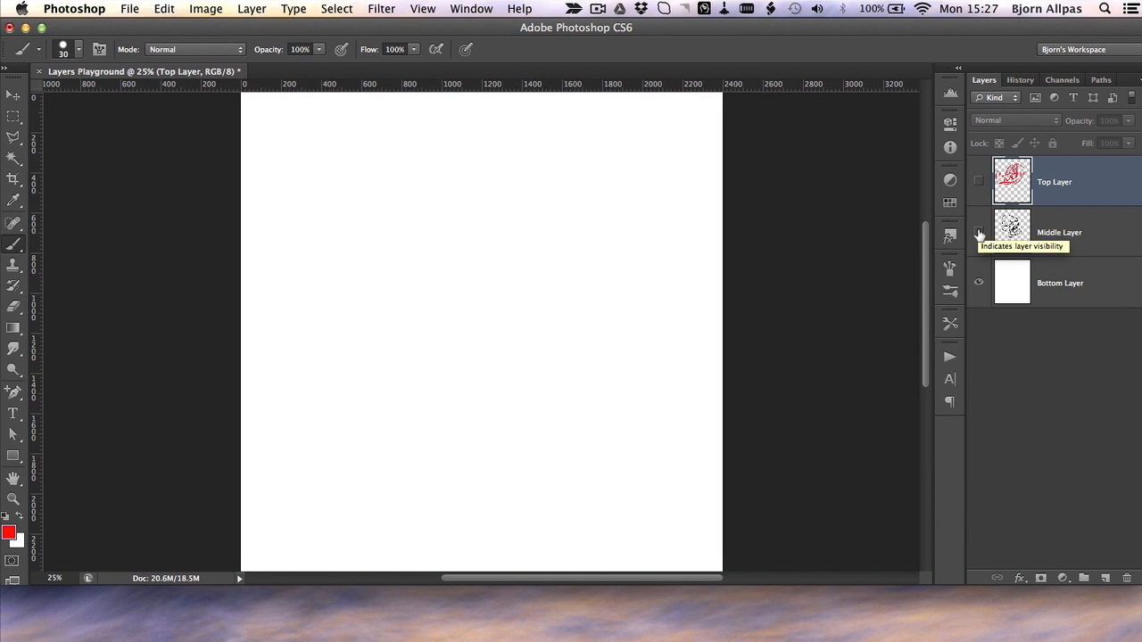
{"action": "left_click", "coordinate": [979, 234]}
{"action": "left_click", "coordinate": [978, 182]}
{"action": "left_click", "coordinate": [980, 183]}
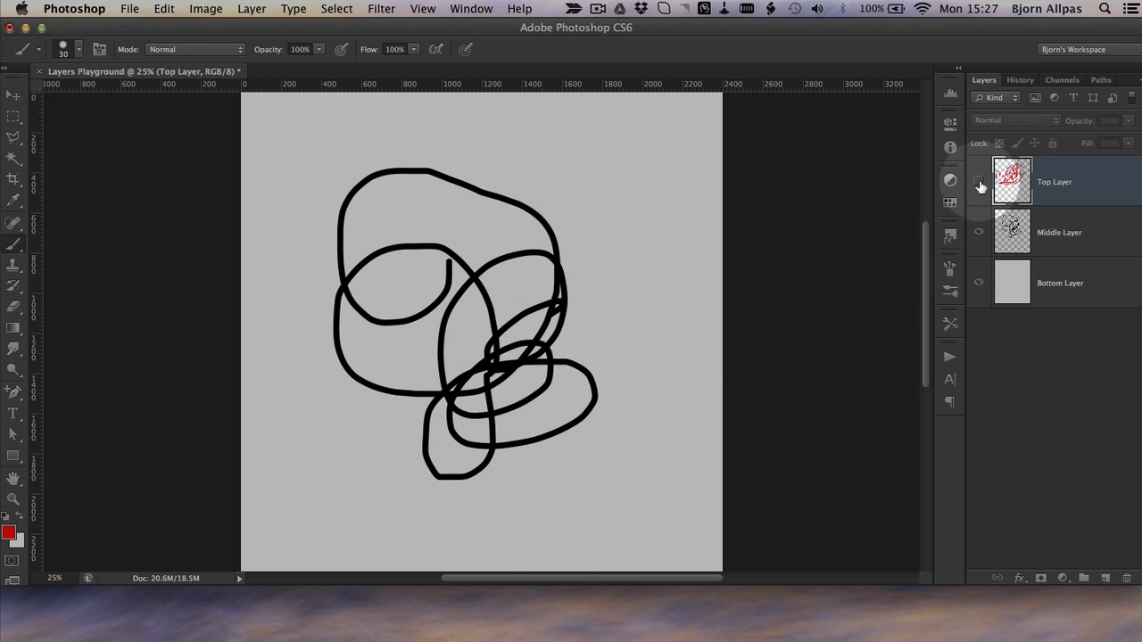
{"action": "left_click", "coordinate": [980, 233]}
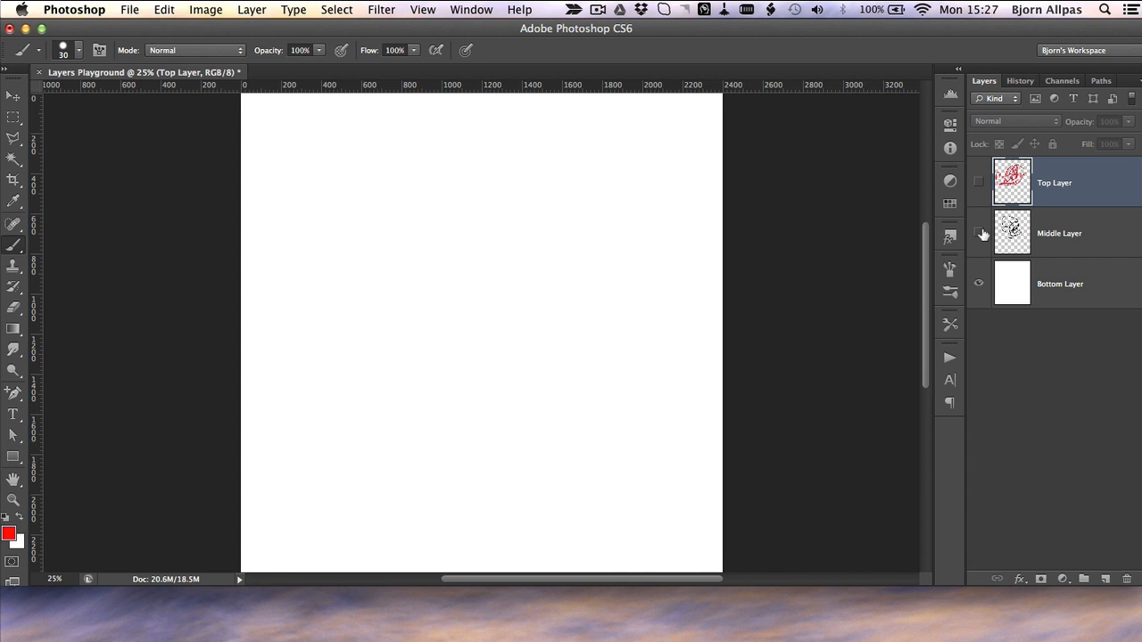
{"action": "left_click", "coordinate": [980, 234]}
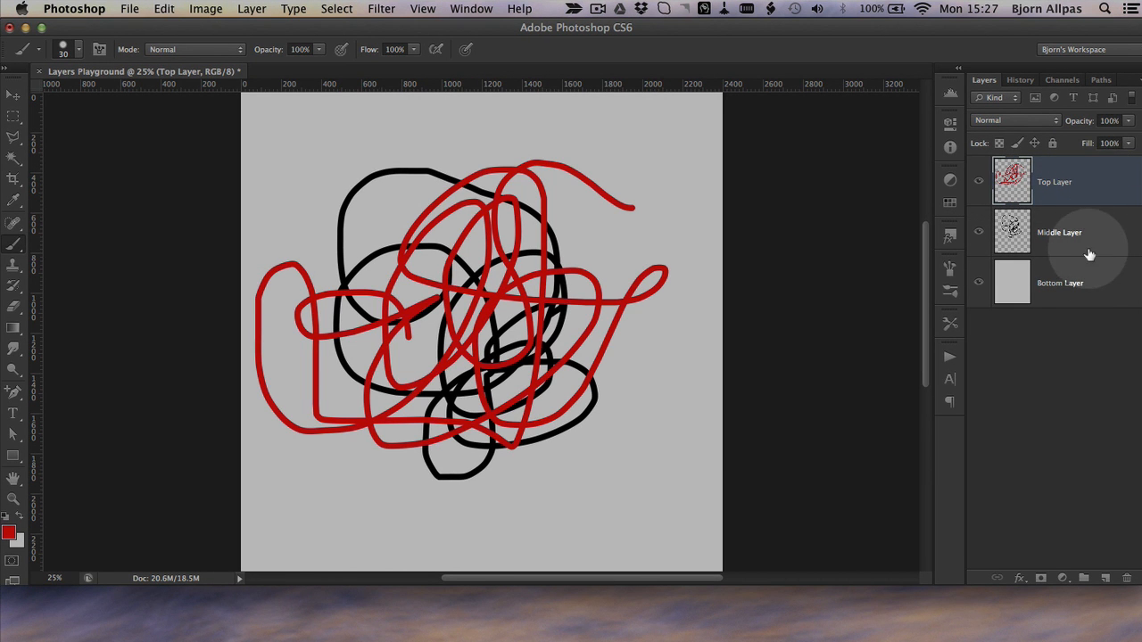
Move Bottom Layer up the layer stack, above Middle Layer and finally above Top Layer.
{"action": "left_click", "coordinate": [1108, 291]}
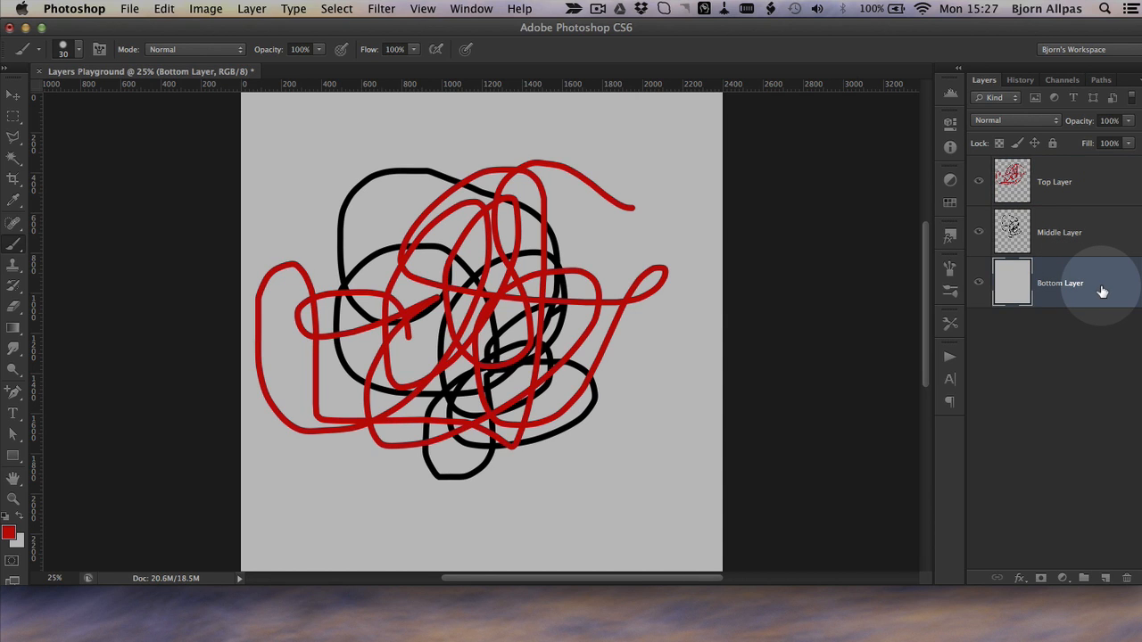
{"action": "left_click_drag", "start_coordinate": [1102, 291], "coordinate": [1104, 222]}
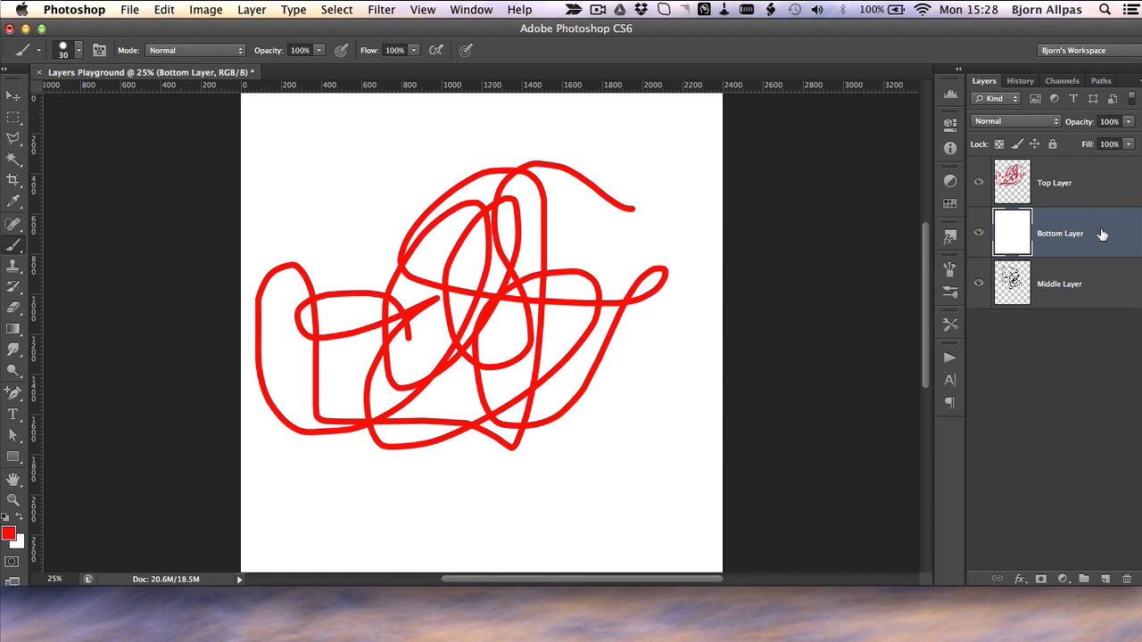
{"action": "left_click_drag", "start_coordinate": [1102, 235], "coordinate": [1101, 189]}
{"action": "left_click_drag", "start_coordinate": [1102, 163], "coordinate": [1103, 169]}
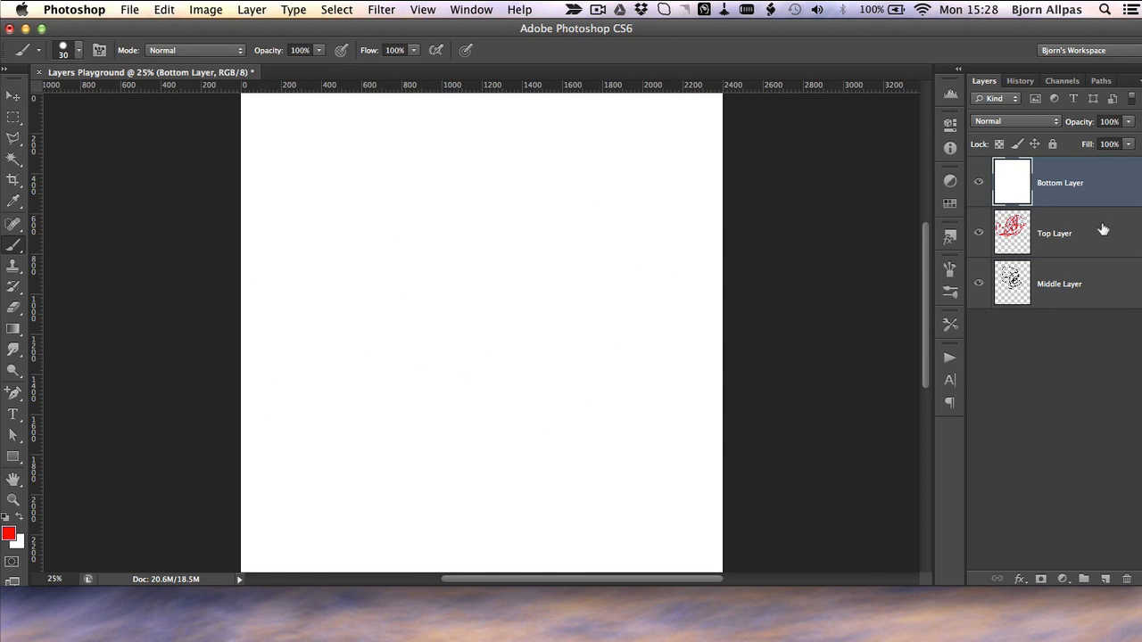
Switch the layer selection to Middle Layer and back to Bottom Layer.
{"action": "left_click", "coordinate": [1104, 230]}
{"action": "left_click", "coordinate": [1101, 192]}
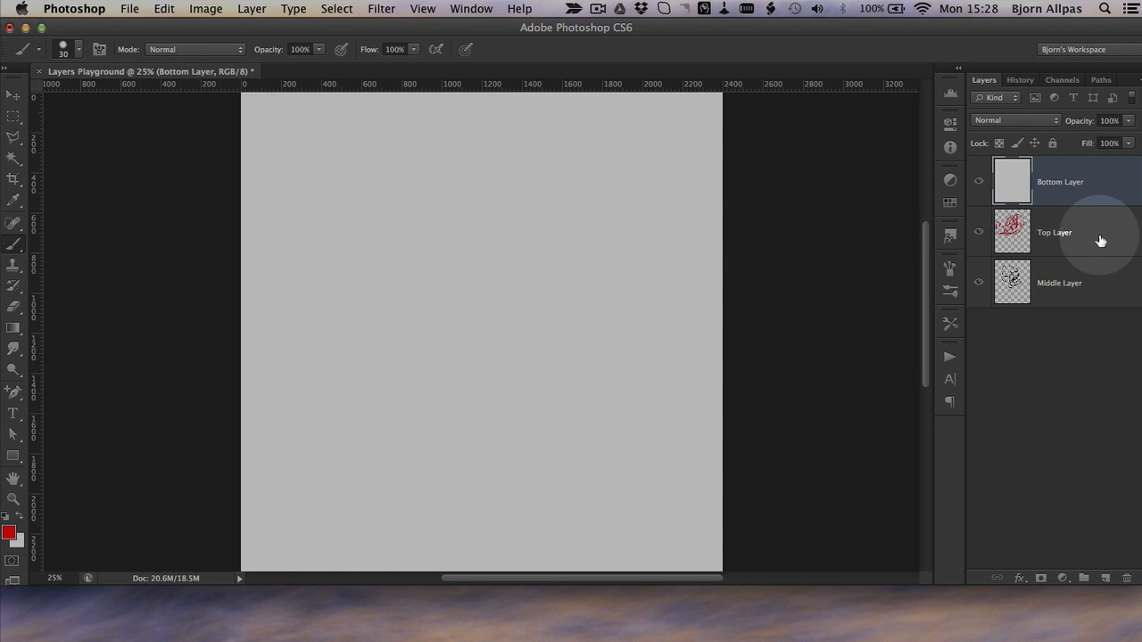
{"action": "left_click", "coordinate": [1101, 292]}
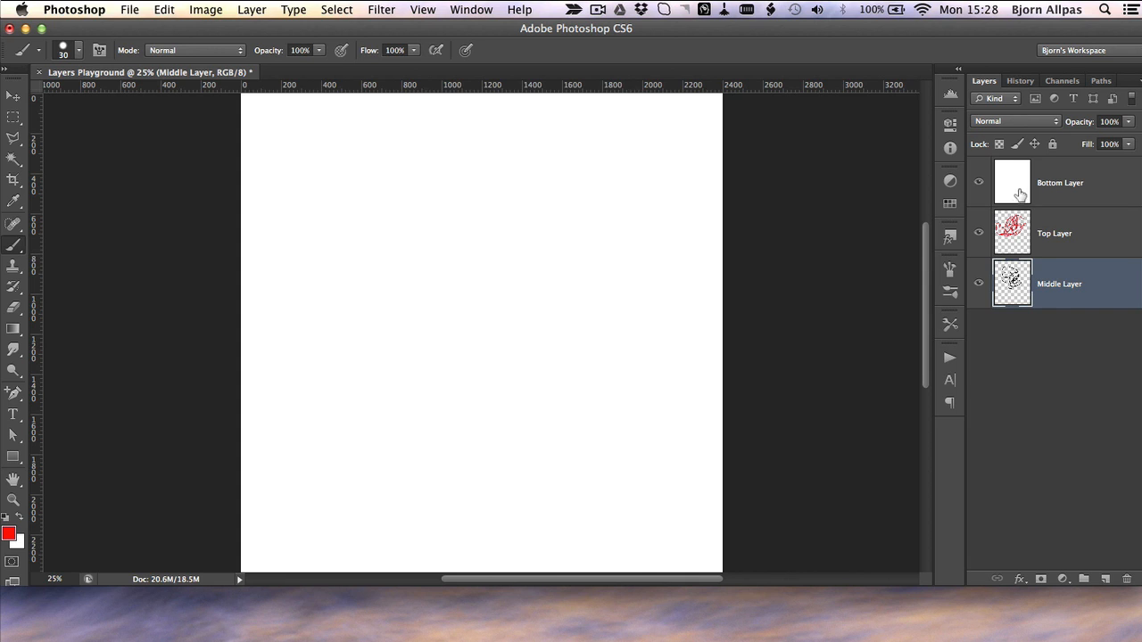
{"action": "left_click", "coordinate": [1100, 198]}
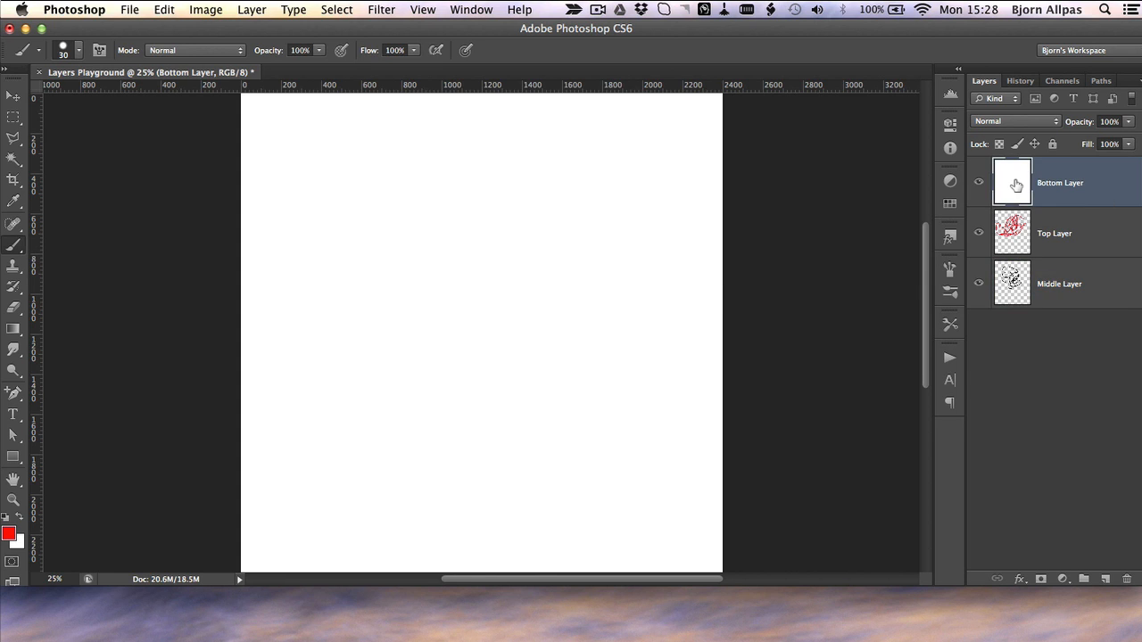
Set Bottom Layer's opacity to 60%.
{"action": "left_click", "coordinate": [1083, 182]}
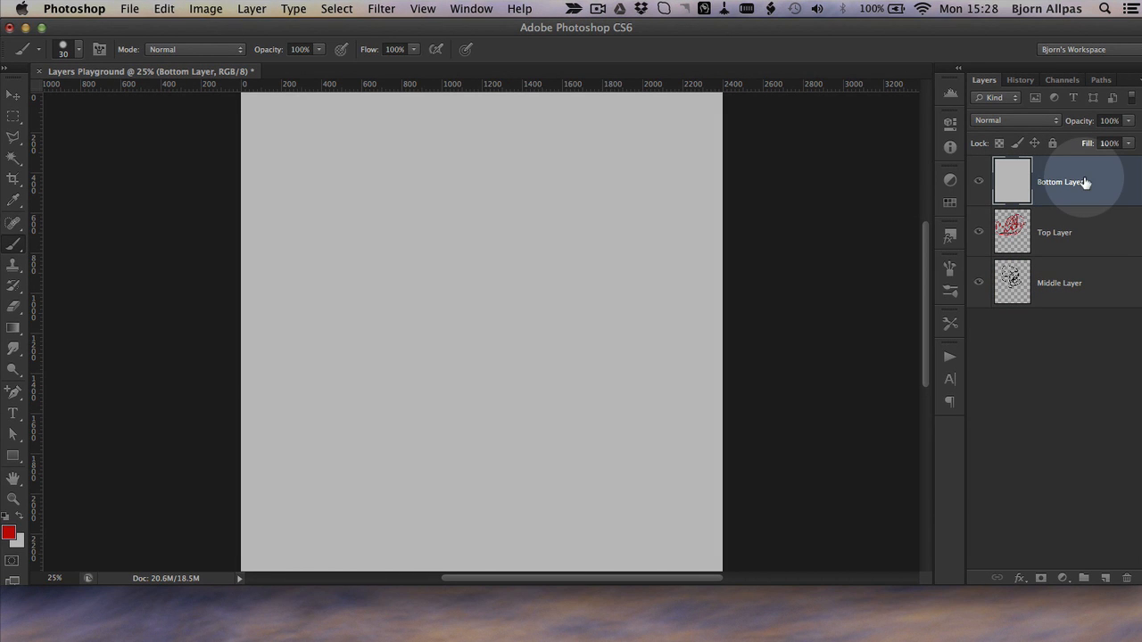
{"action": "left_click", "coordinate": [1128, 121]}
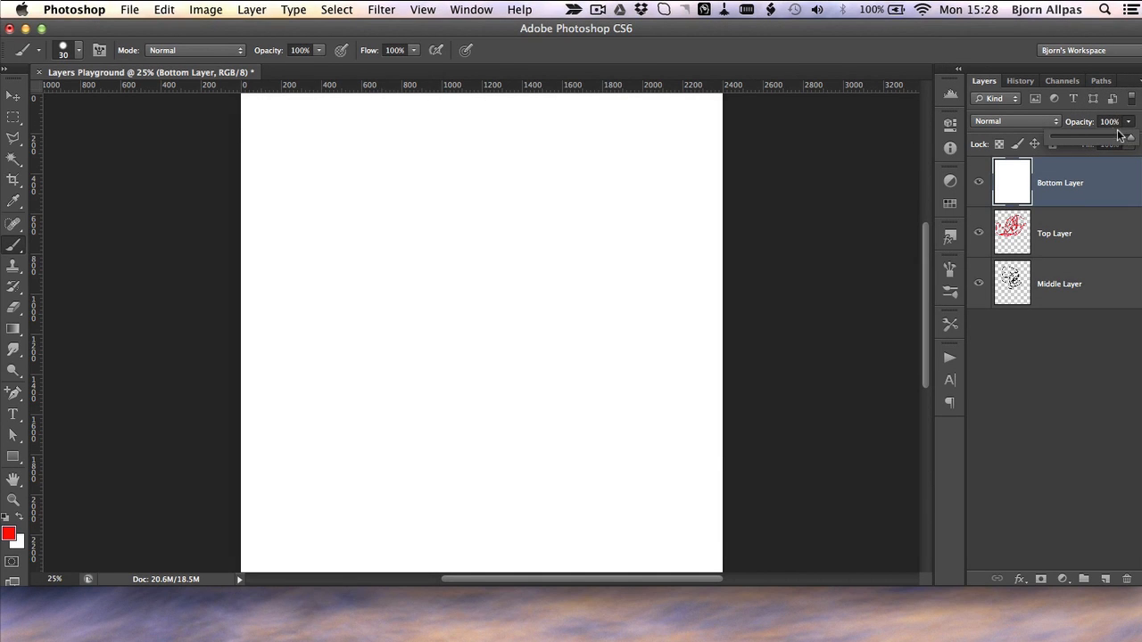
{"action": "double_click", "coordinate": [1106, 122]}
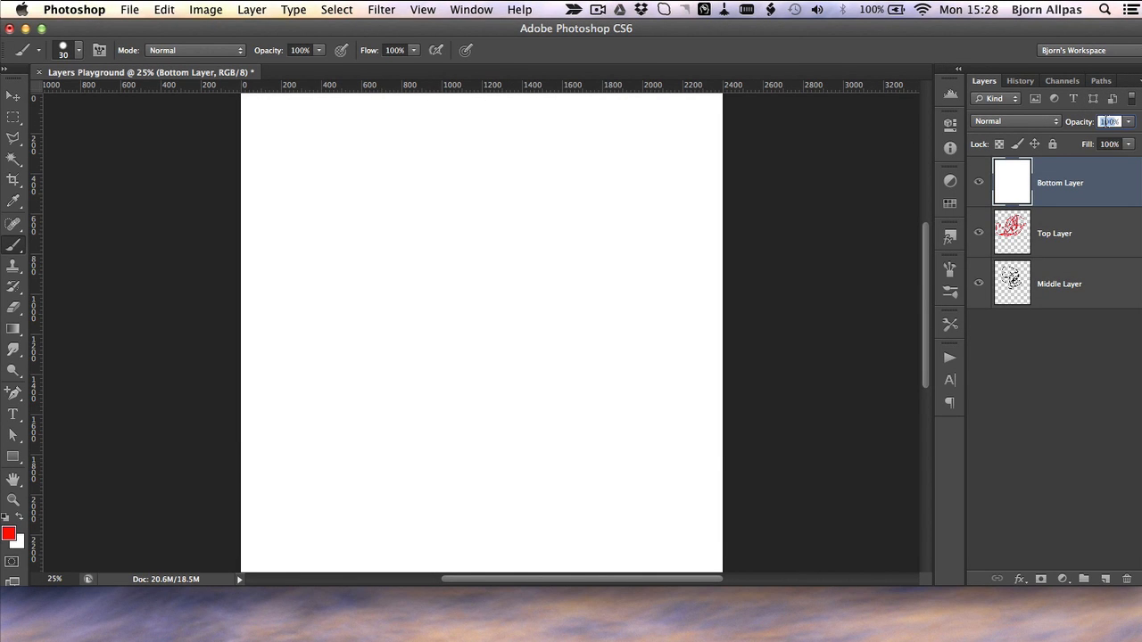
{"action": "type", "text": "60"}
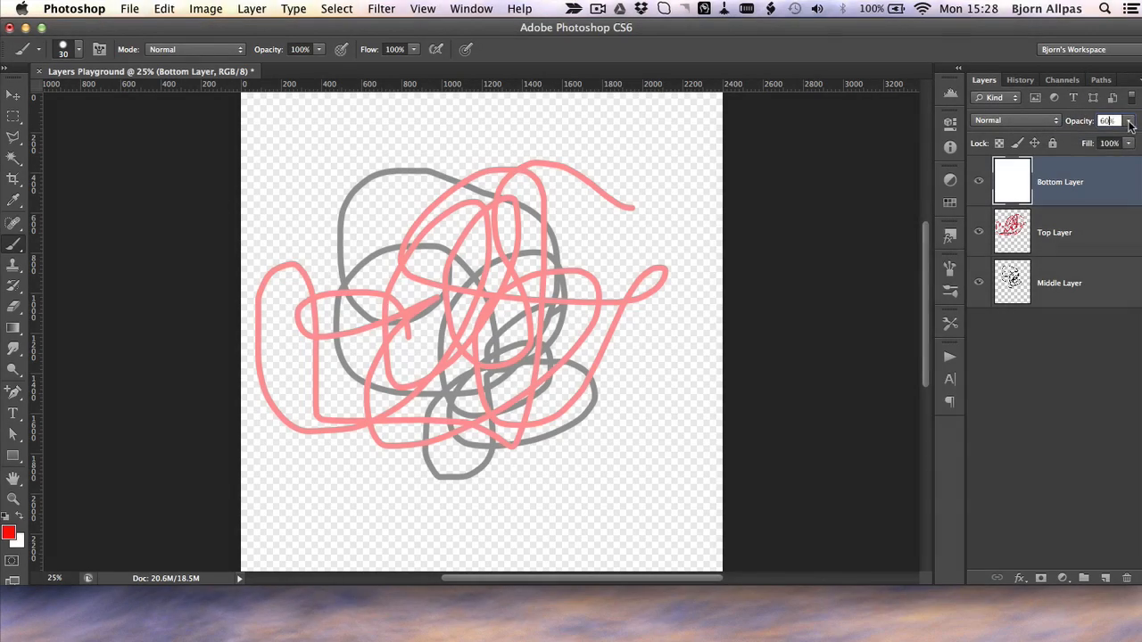
Adjust Bottom Layer's opacity to 63% and deselect all layers.
{"action": "left_click", "coordinate": [1127, 121]}
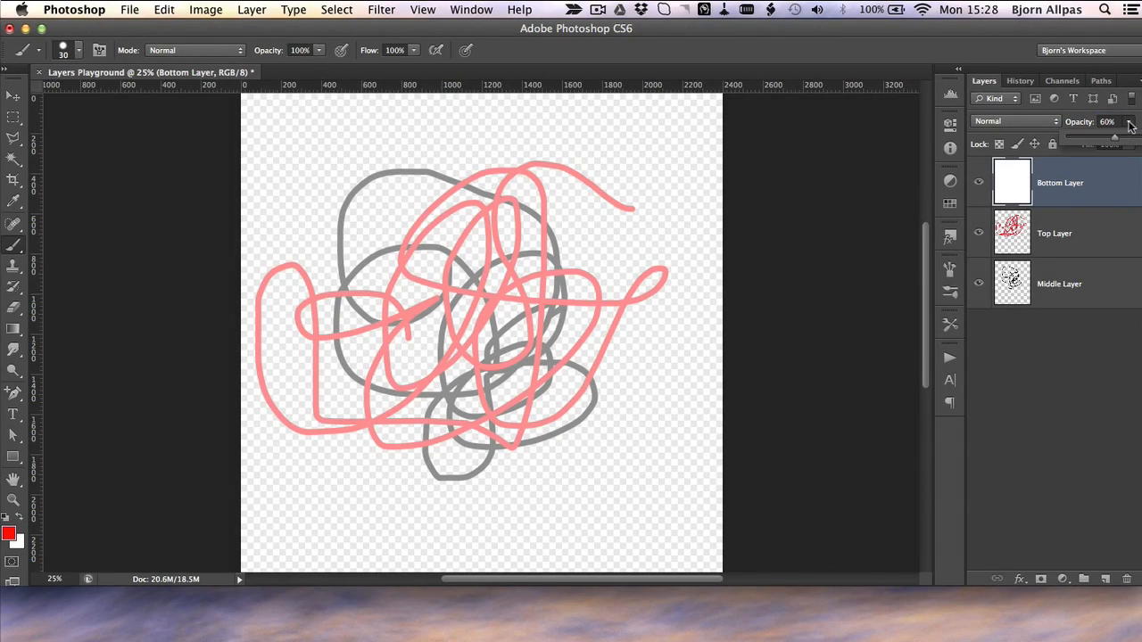
{"action": "mouse_move", "coordinate": [1115, 136]}
{"action": "left_mouse_down"}
{"action": "mouse_move", "coordinate": [1103, 143]}
{"action": "mouse_move", "coordinate": [1116, 143]}
{"action": "left_mouse_up"}
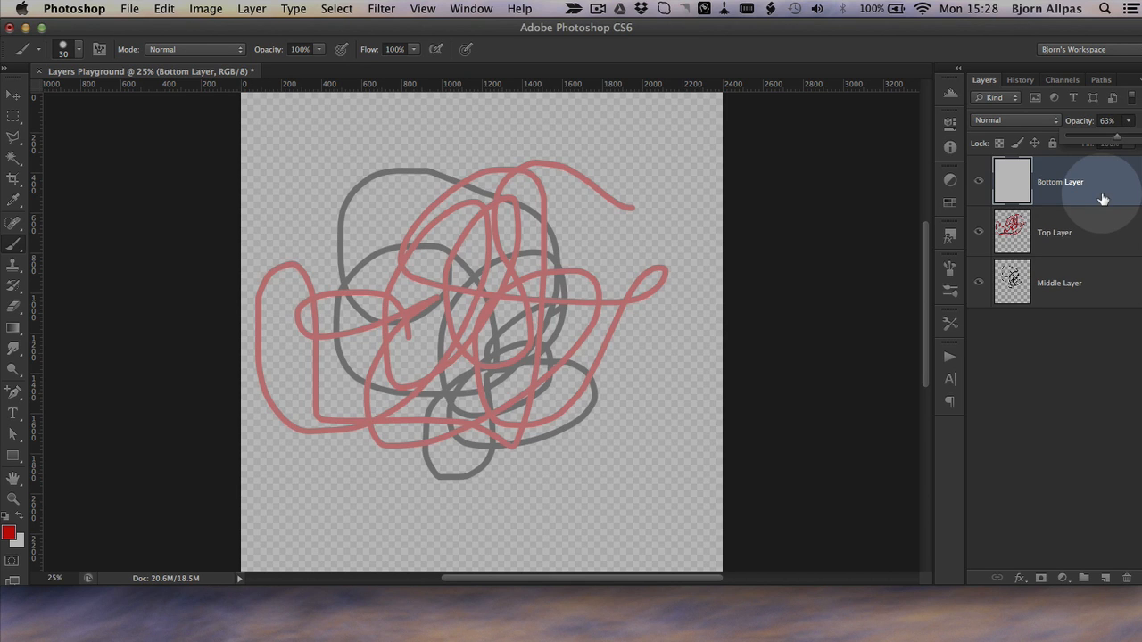
{"action": "left_click", "coordinate": [1075, 332]}
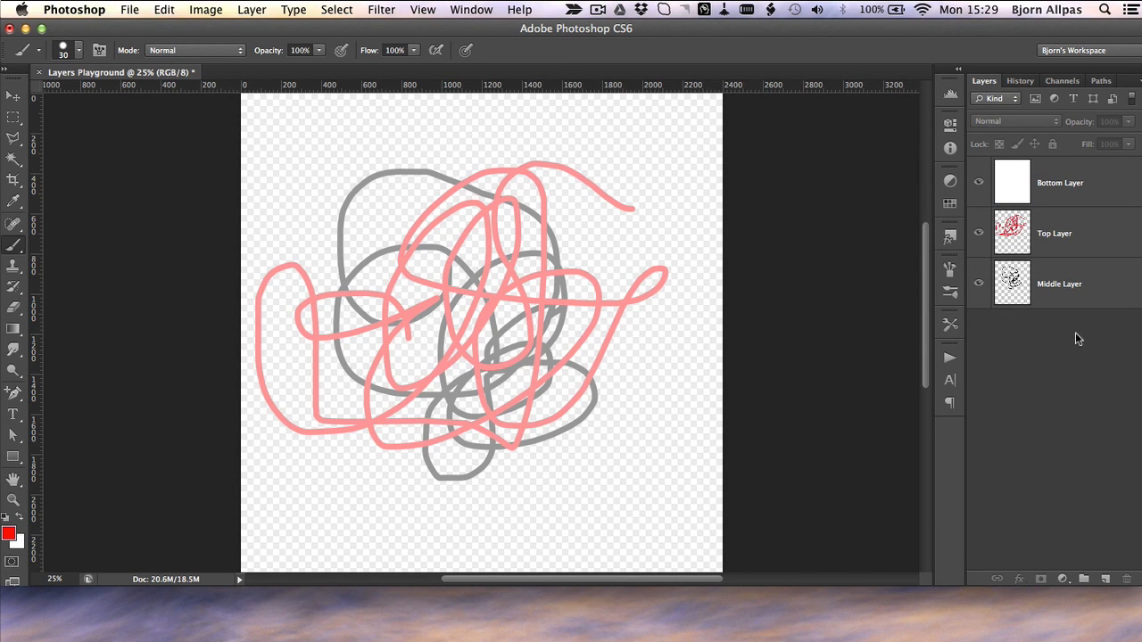